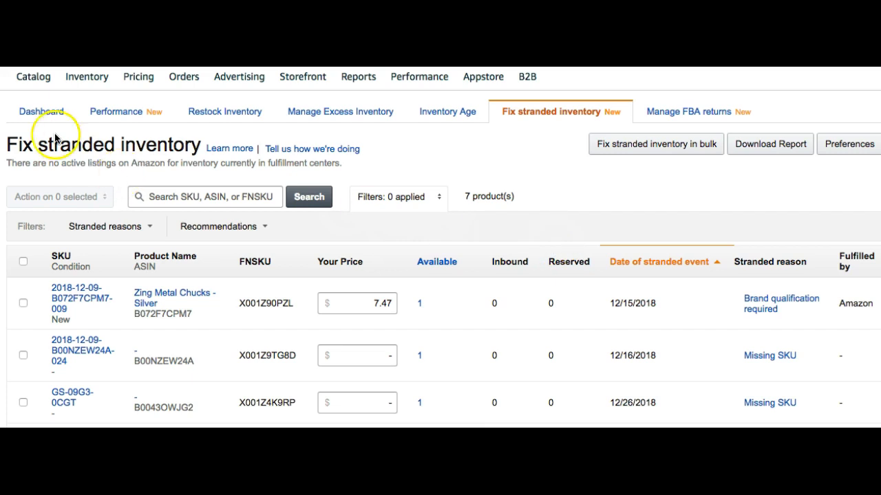
Filter the stranded inventory list to the stranded reason Missing SKU.
left_click(92, 80)
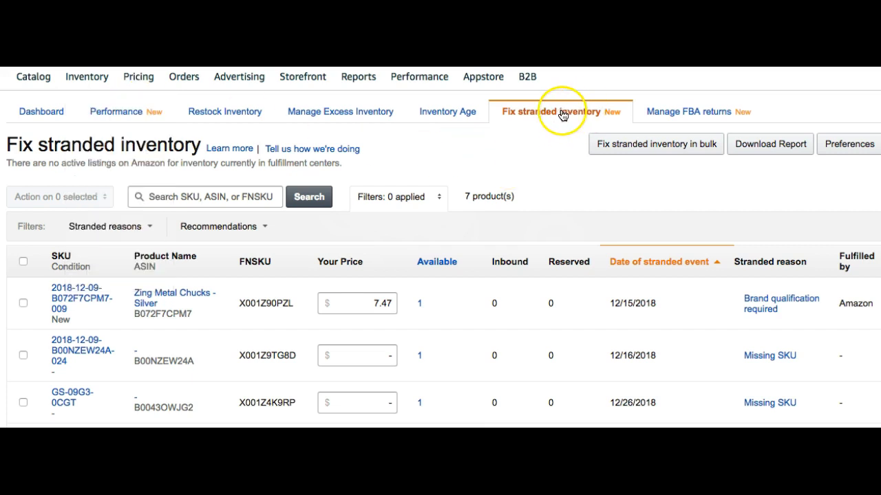
left_click(395, 199)
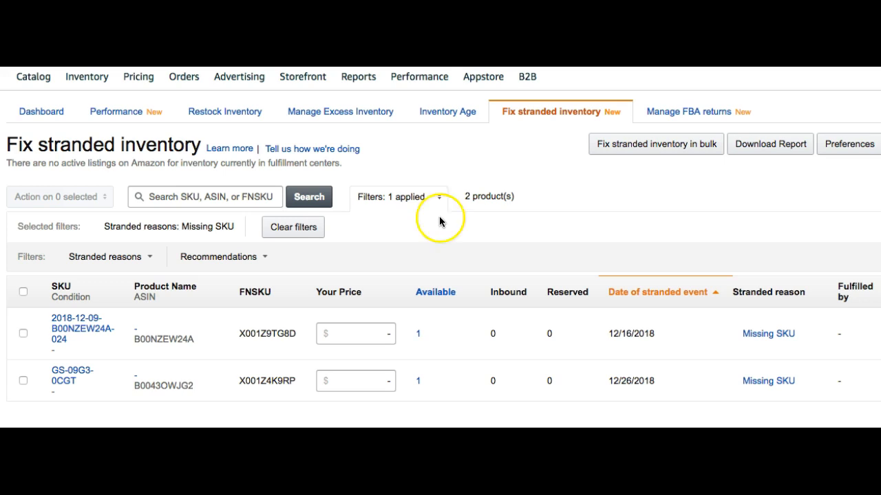
scroll(586, 335, "down", 2)
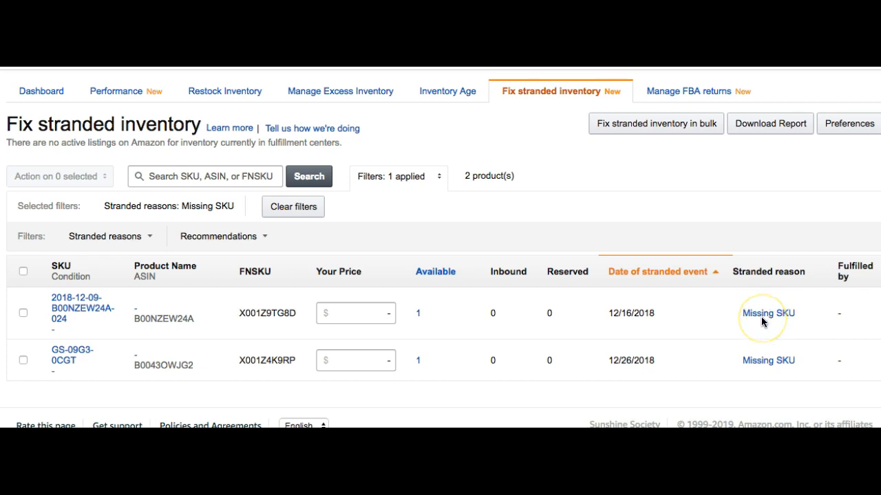
Read the Missing SKU explanation and its possible solutions for ASIN B00NZEW24A.
left_click(787, 317)
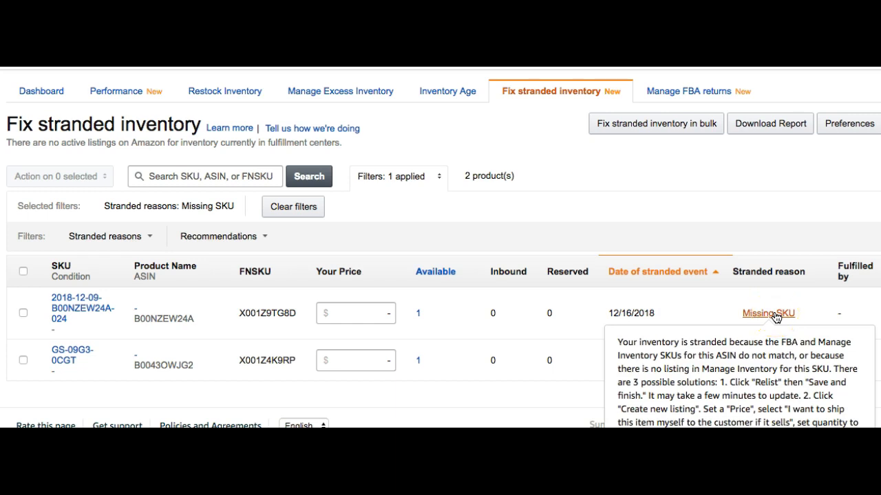
scroll(775, 317, "down", 2)
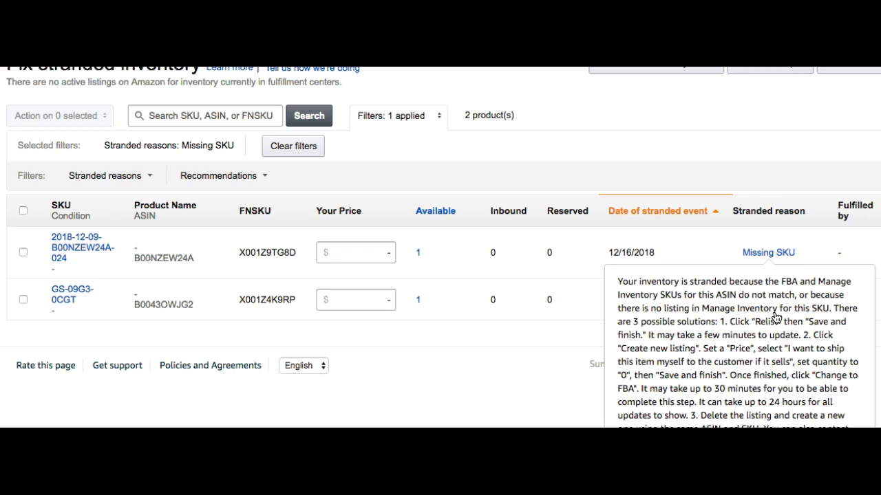
scroll(490, 340, "up", 2)
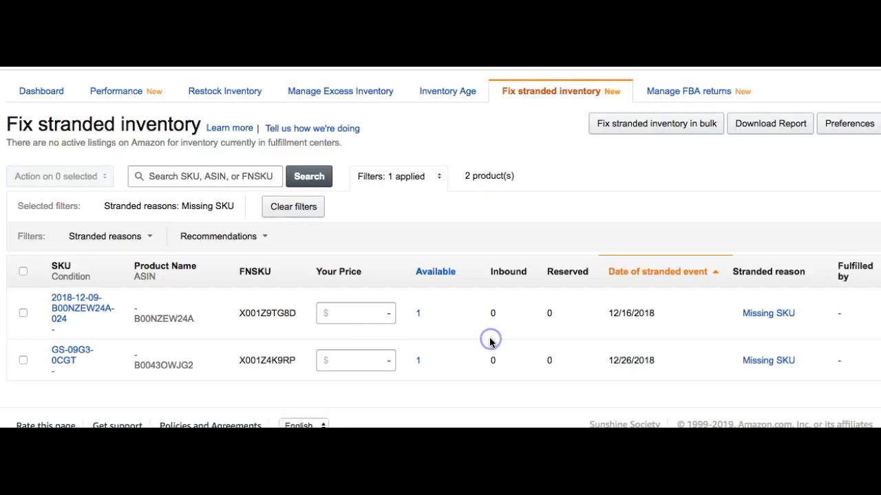
Review the fix actions offered for the stranded item B00NZEW24A, keeping Relist as its displayed action.
scroll(655, 333, "right", 4)
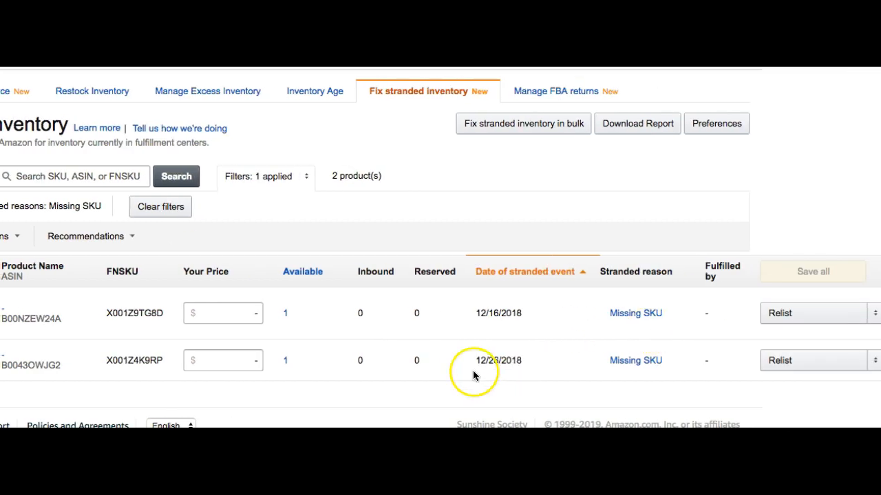
left_click(873, 315)
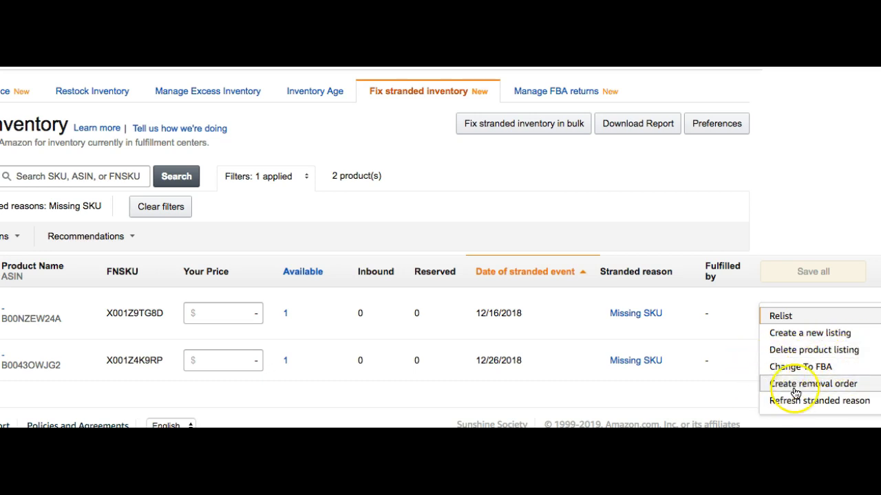
left_click(705, 398)
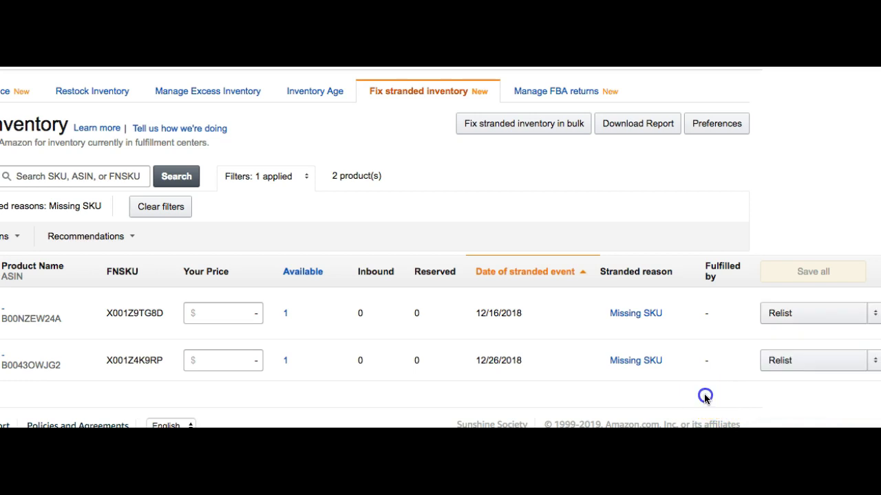
left_click(874, 317)
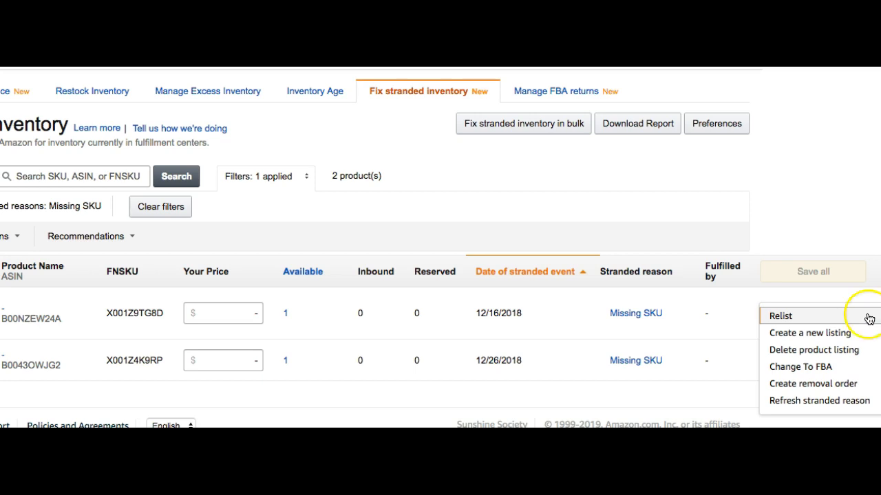
left_click(777, 316)
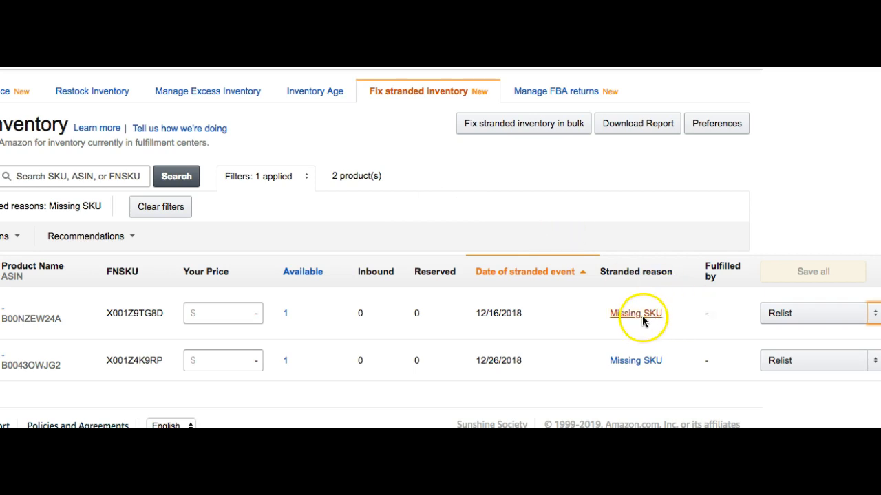
Recheck the Missing SKU solutions and start creating a new listing for ASIN B00NZEW24A.
mouse_move(628, 316)
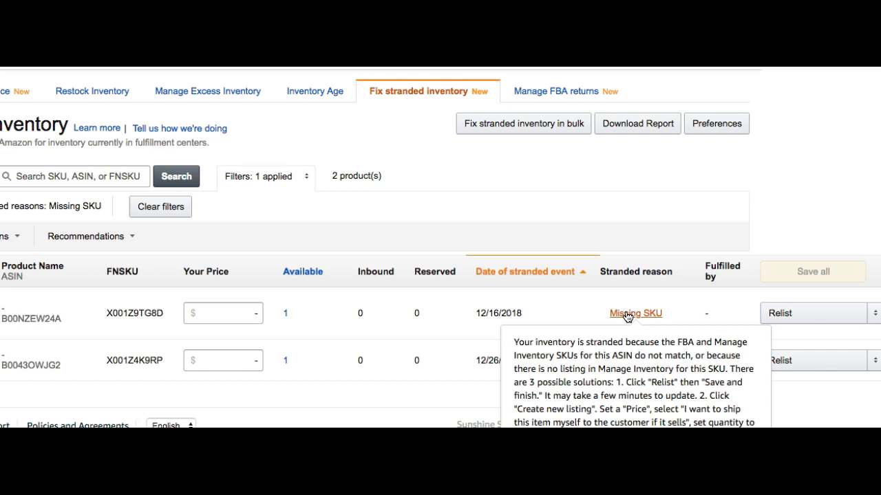
scroll(627, 317, "down", 3)
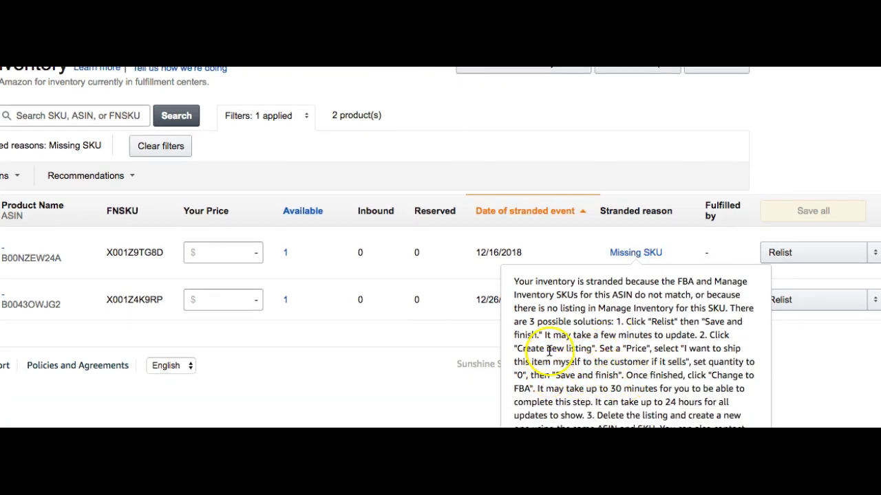
scroll(613, 332, "up", 3)
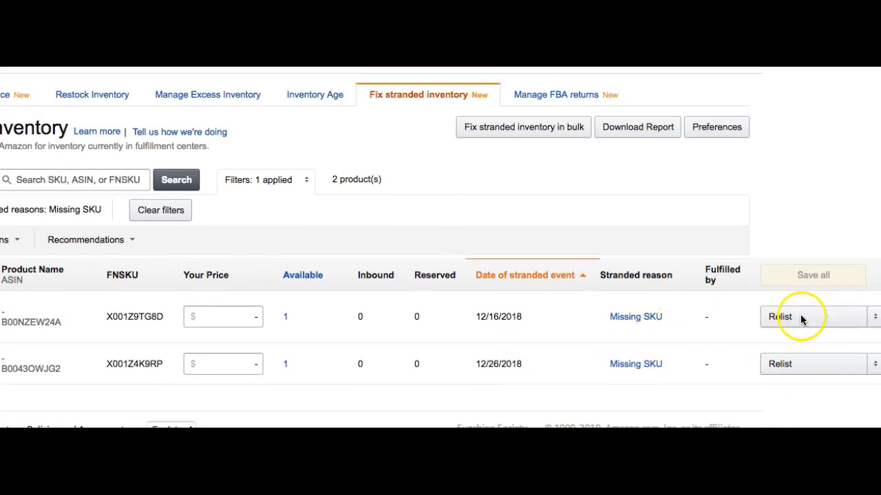
left_click(874, 317)
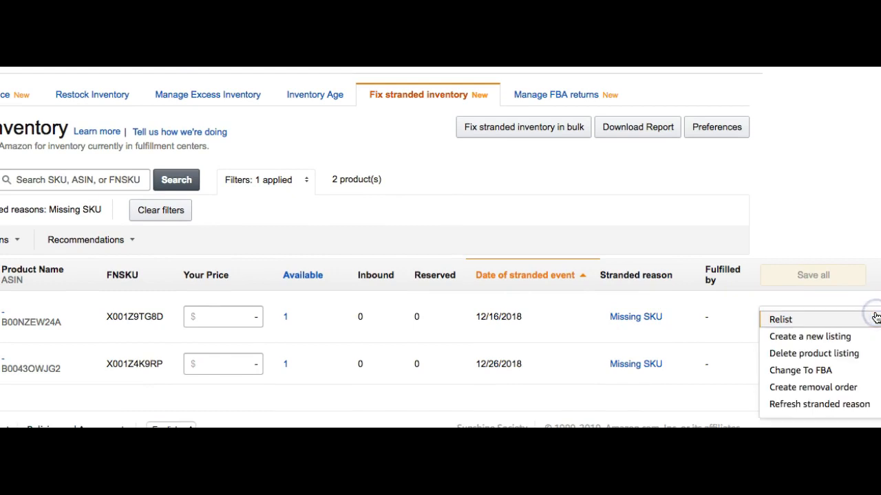
left_click(831, 337)
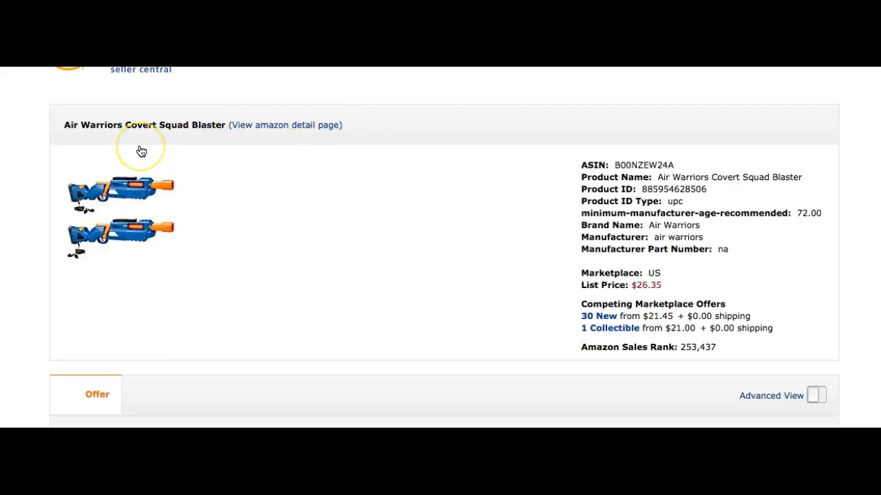
Examine the product details, list price, competing marketplace offers and sales rank of the Air Warriors Covert Squad Blaster.
scroll(141, 151, "down", 1)
scroll(141, 151, "up", 1)
scroll(141, 151, "down", 1)
scroll(142, 152, "up", 1)
scroll(141, 152, "down", 1)
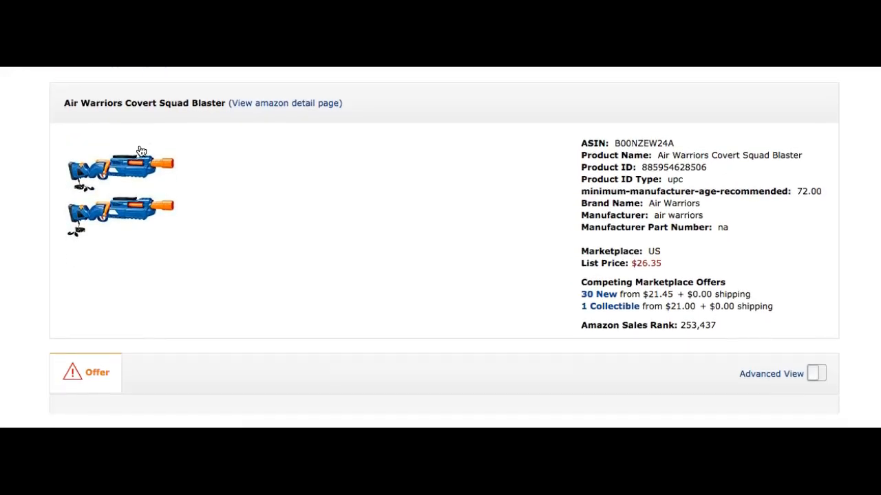
scroll(141, 151, "down", 1)
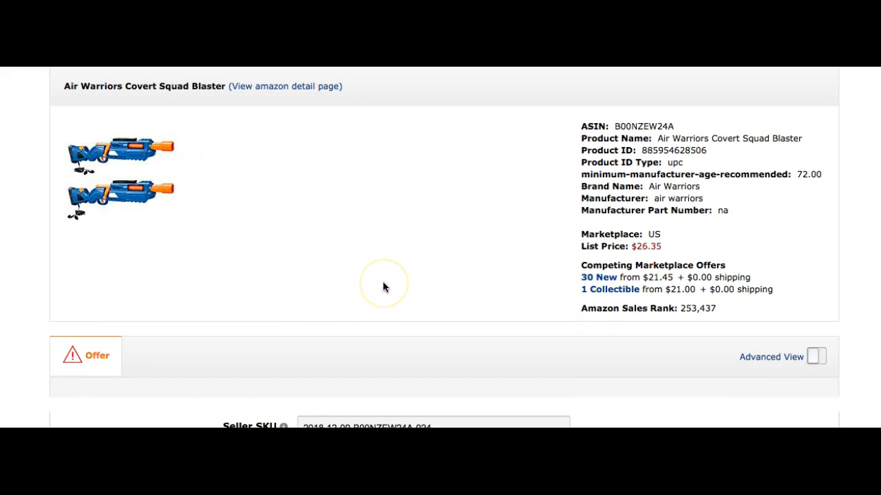
scroll(383, 288, "down", 1)
scroll(384, 287, "down", 1)
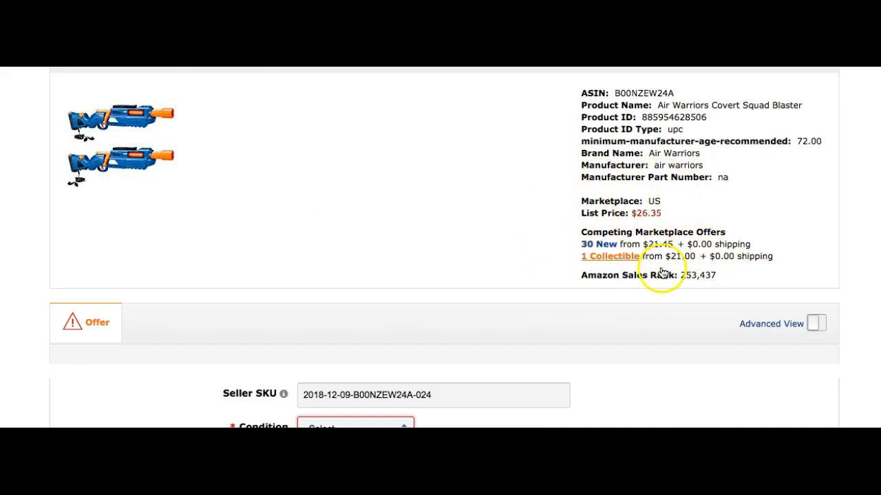
scroll(510, 238, "down", 5)
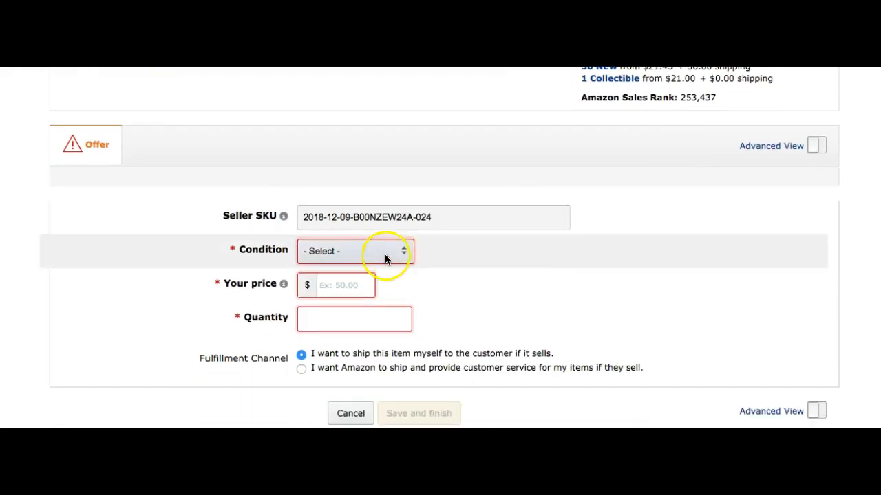
Set the offer's condition to New, price to $25 and quantity to 0, keep it self-shipped, and save the listing.
left_click(373, 252)
left_click(334, 313)
left_click(352, 285)
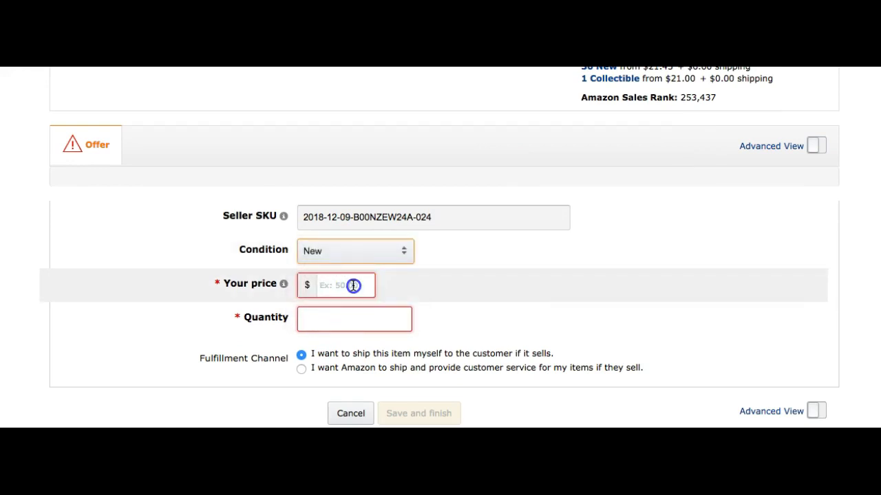
type("25")
left_click(492, 299)
left_click(334, 320)
type("0")
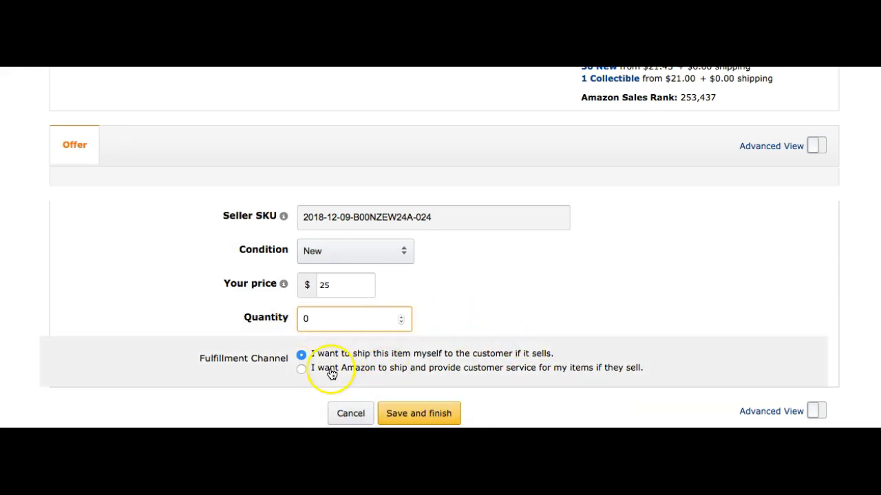
left_click(433, 417)
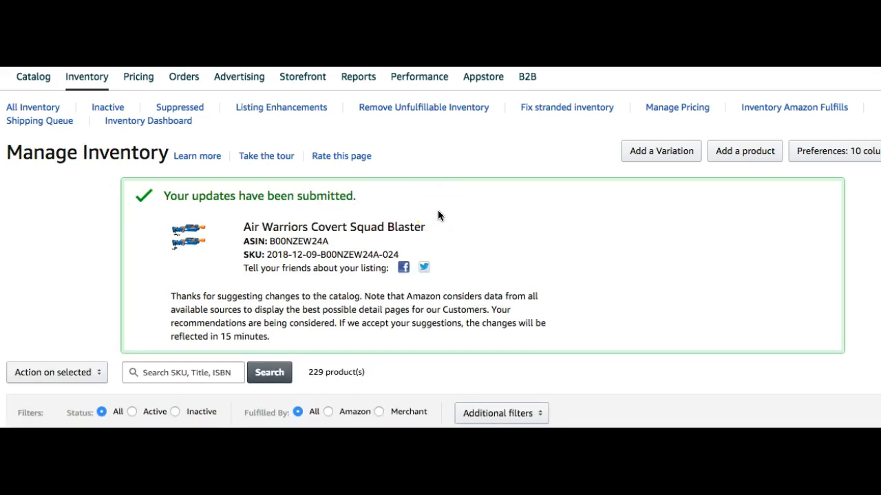
Search the managed inventory for the new listing by its ASIN, B00NZEW24A.
scroll(472, 256, "down", 3)
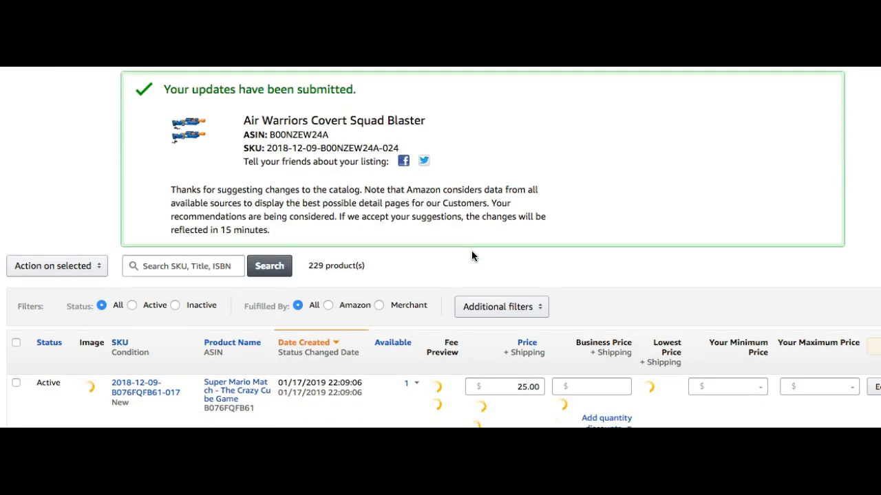
scroll(471, 256, "up", 3)
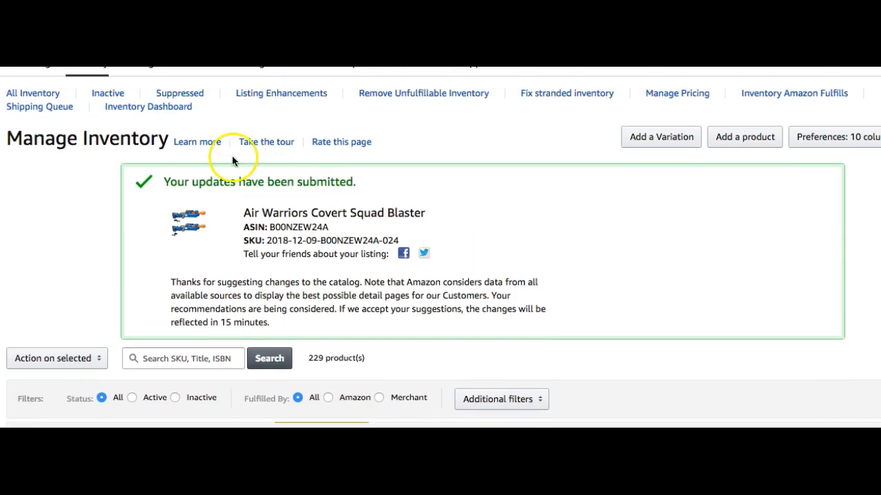
scroll(330, 122, "down", 3)
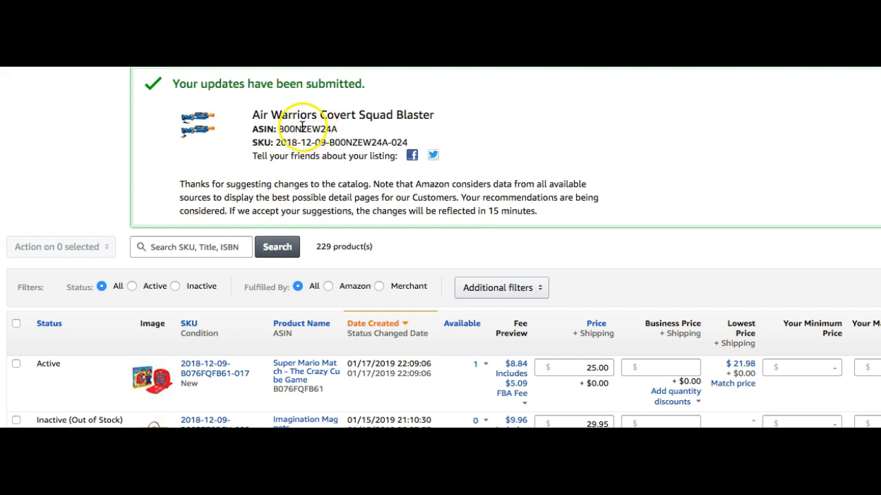
scroll(337, 124, "down", 2)
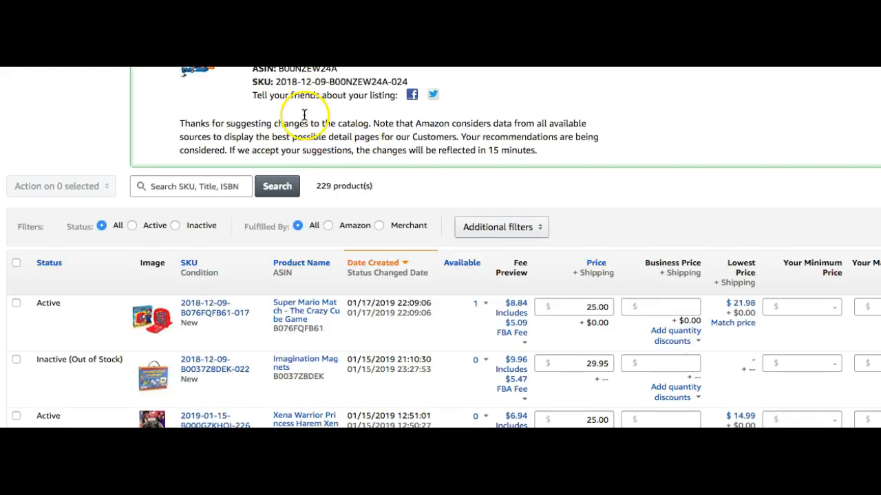
scroll(356, 97, "up", 5)
double_click(316, 240)
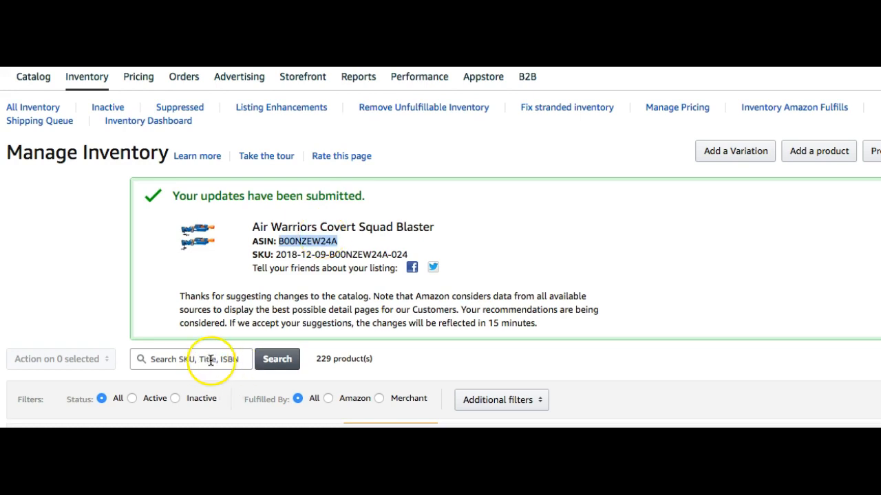
left_click(184, 362)
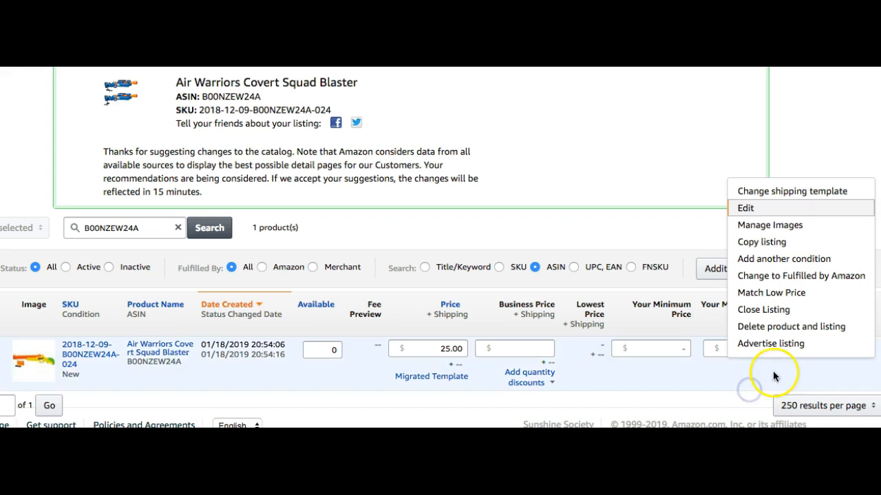
Change the Air Warriors Covert Squad Blaster listing to Fulfilled by Amazon, converting only without sending inventory.
left_click(749, 392)
left_click(868, 348)
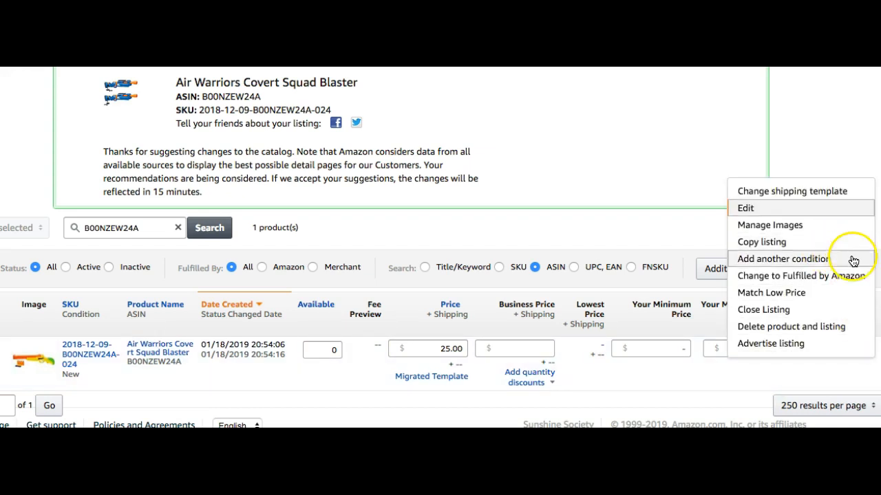
left_click(830, 278)
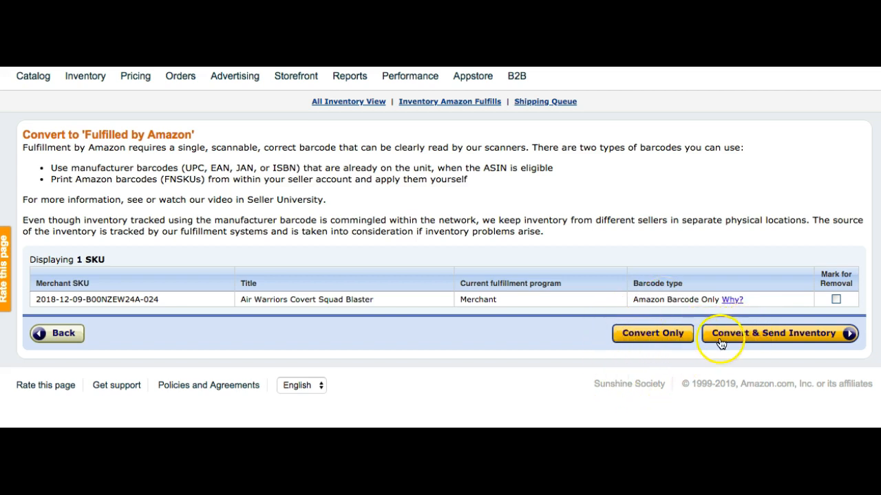
left_click(649, 337)
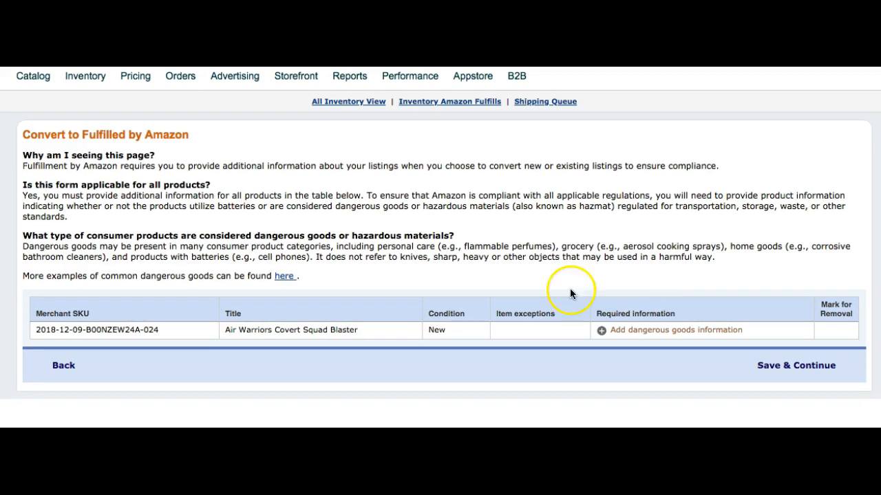
Complete the dangerous goods information for the Air Warriors Covert Squad Blaster, answering No to batteries and hazardous material, and save the conversion.
left_click(704, 336)
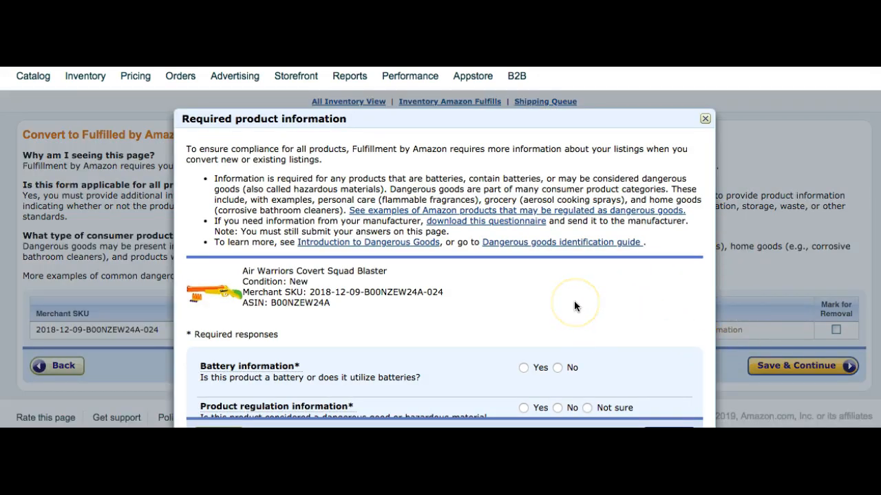
scroll(574, 301, "down", 3)
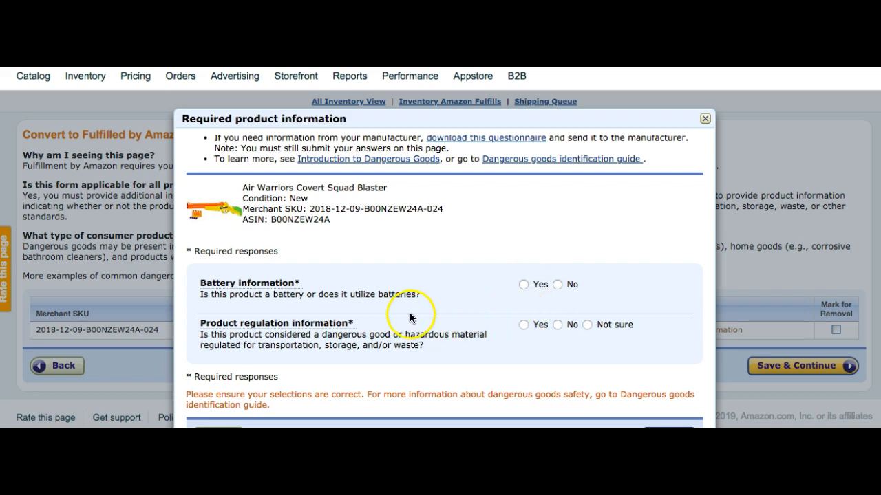
left_click(558, 284)
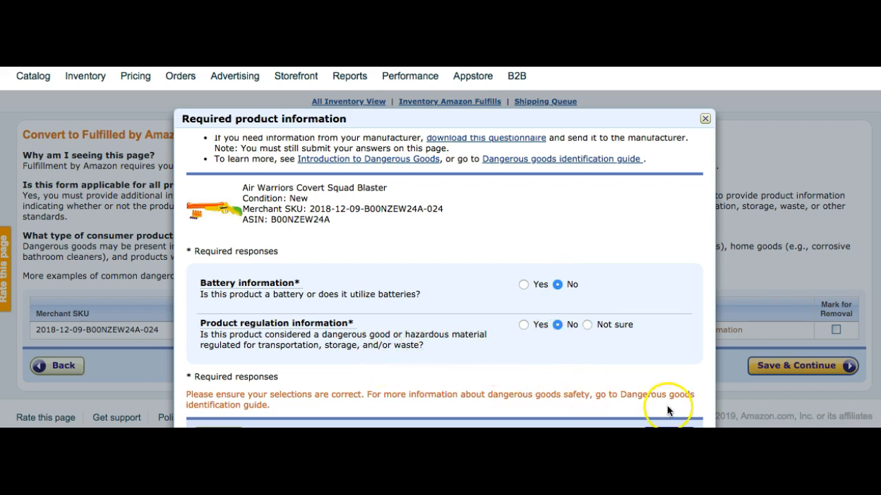
scroll(651, 373, "down", 1)
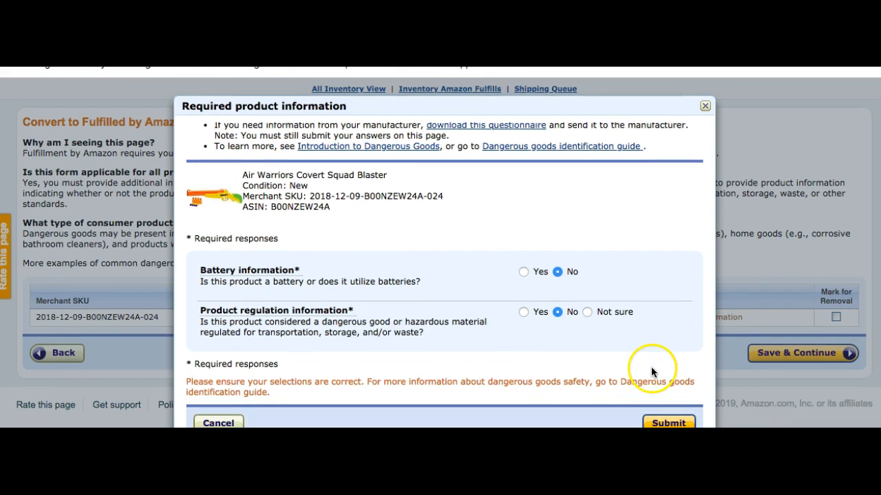
left_click(678, 424)
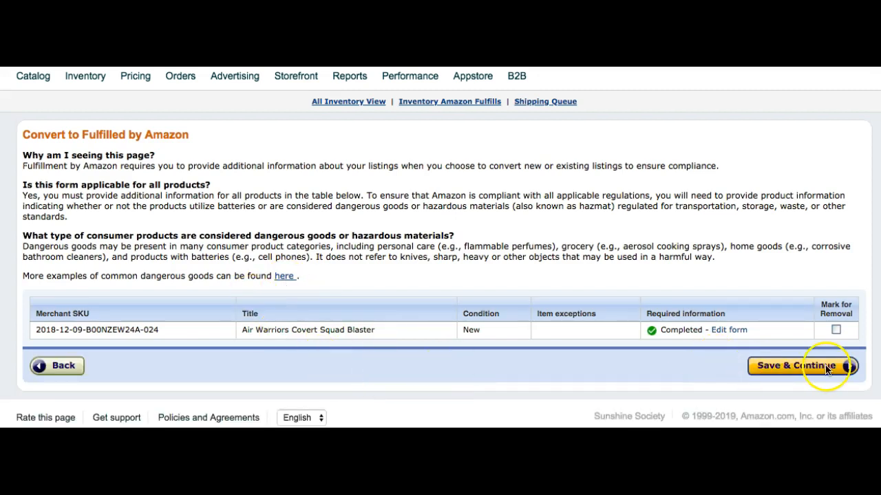
left_click(808, 366)
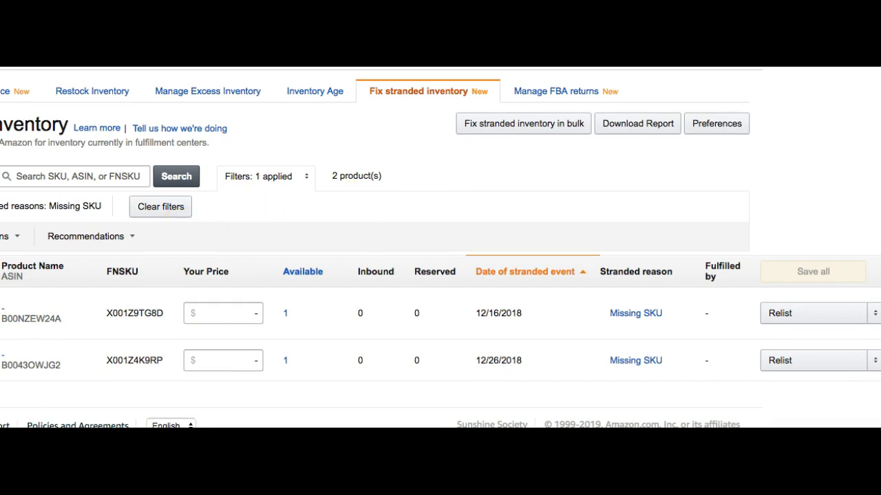
Review the two stranded products and read the suggested solutions for the Missing SKU reason on B00NZEW24A.
scroll(497, 317, "left", 4)
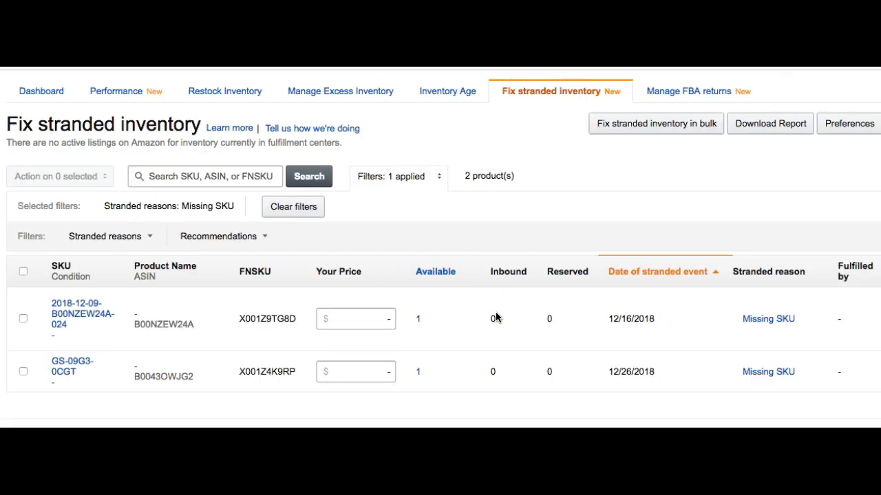
scroll(495, 312, "right", 4)
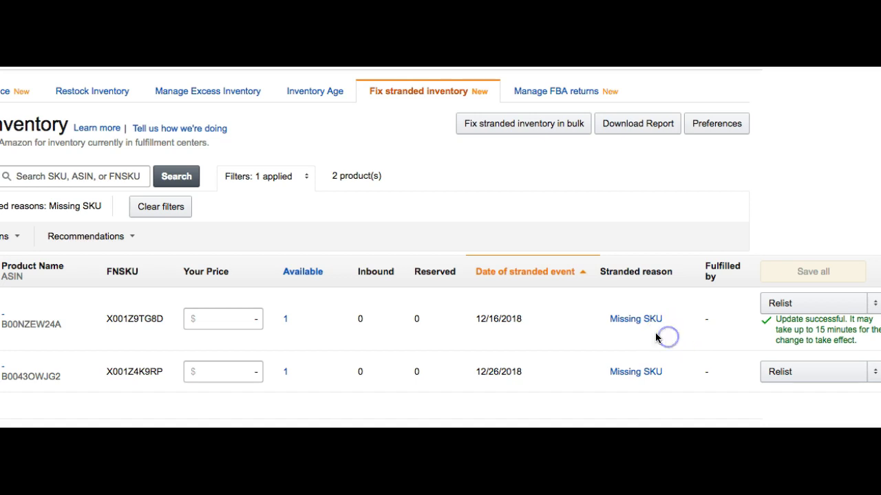
left_click(632, 320)
scroll(632, 322, "down", 2)
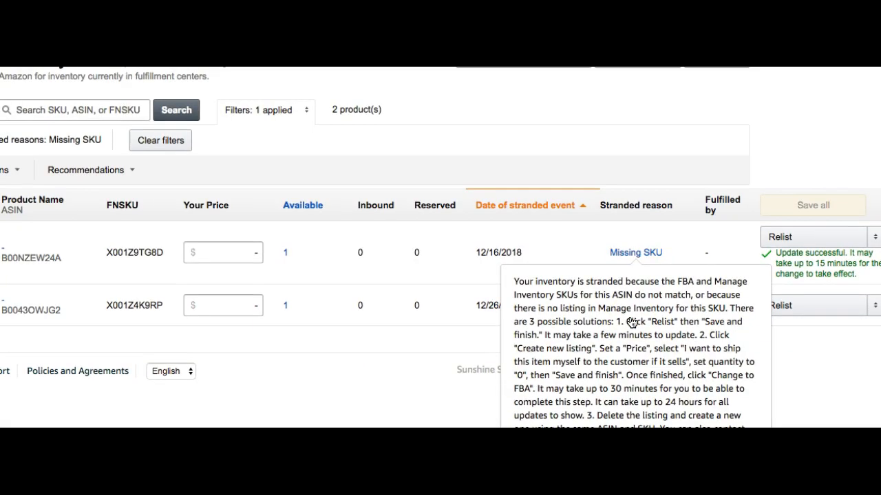
scroll(631, 322, "down", 1)
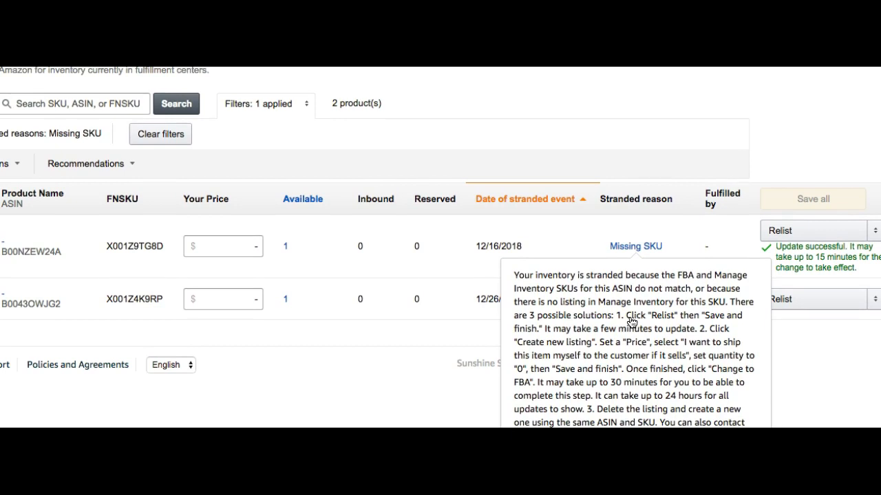
scroll(631, 322, "up", 1)
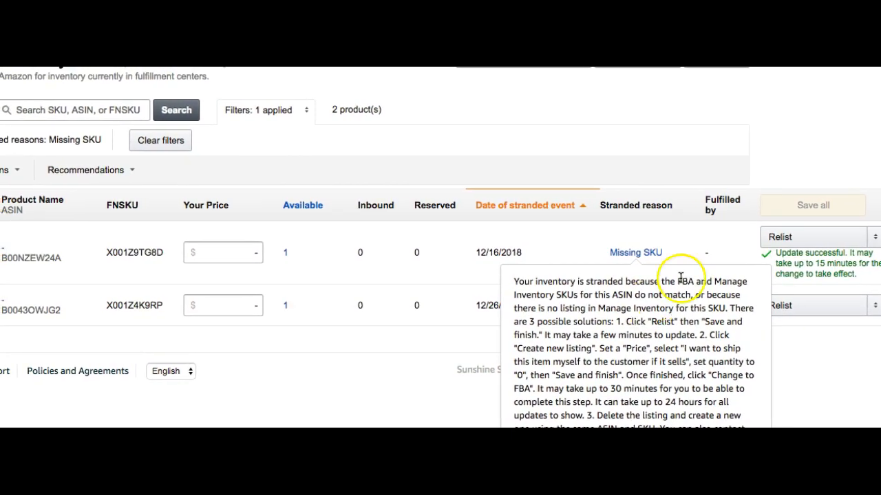
left_click(742, 235)
scroll(742, 234, "up", 2)
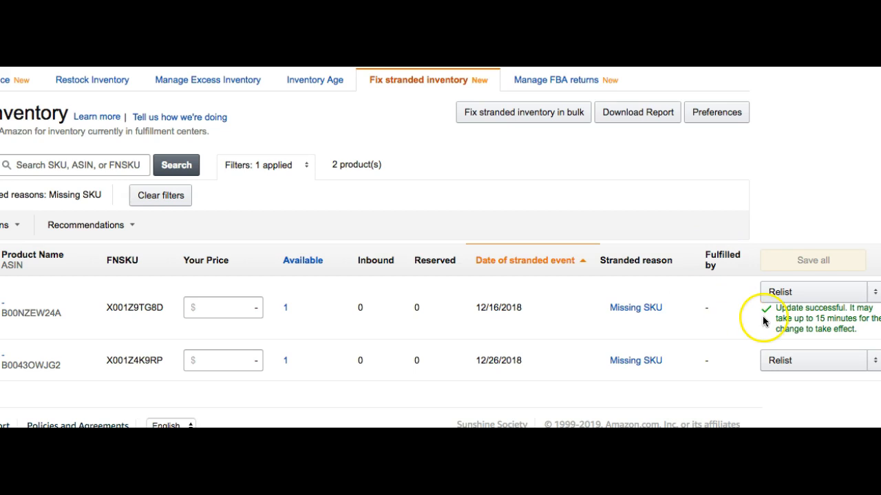
Delete the product listing for the stranded item B00NZEW24A and confirm its removal.
left_click(873, 294)
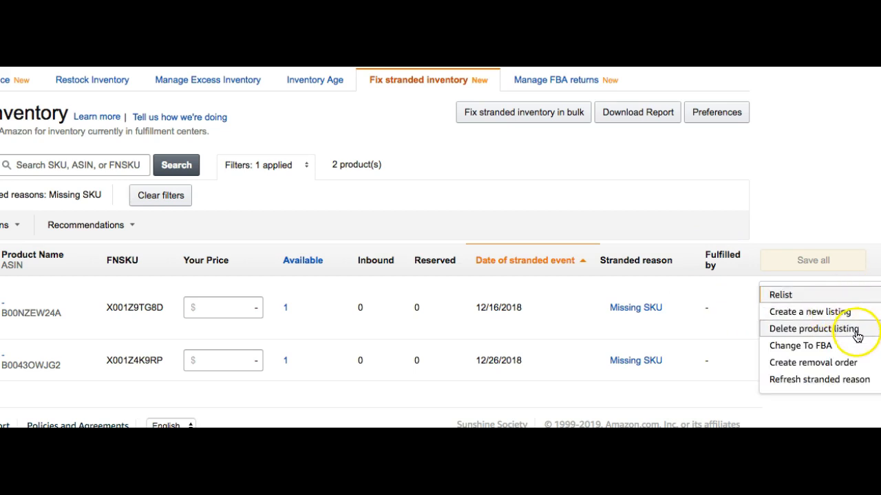
left_click(834, 333)
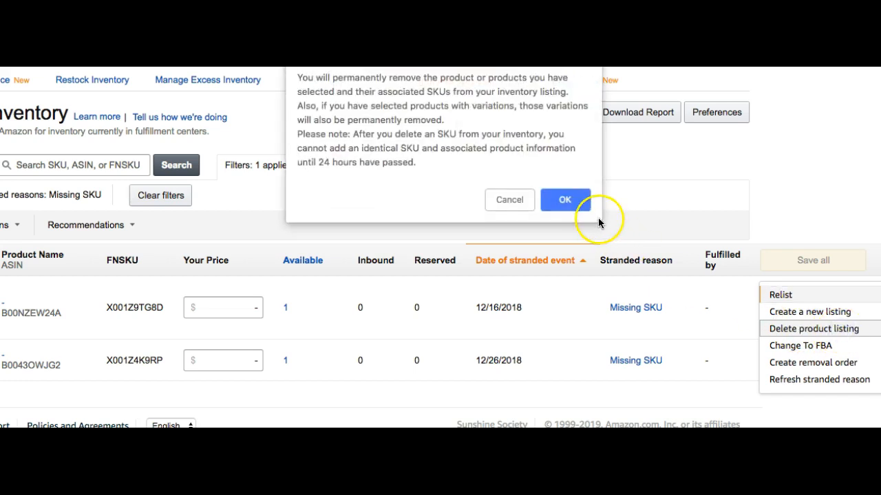
left_click(568, 201)
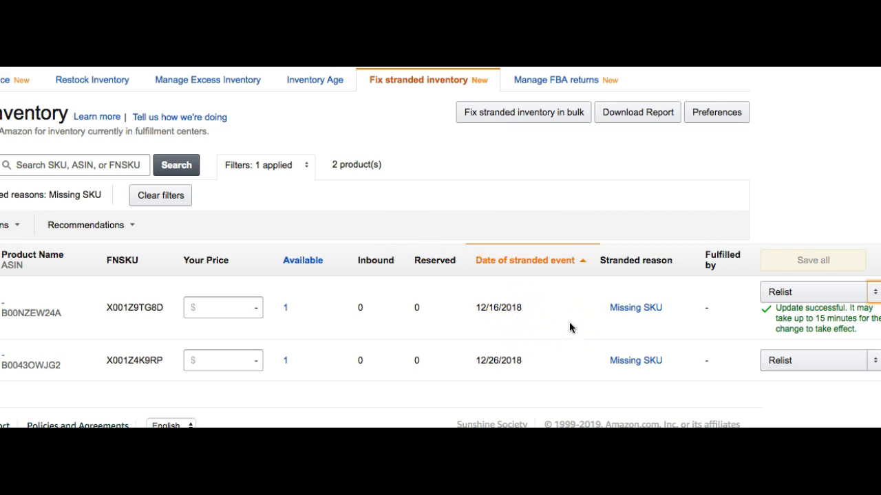
Open the Add a Product page at its section for listing a new product.
scroll(350, 325, "left", 5)
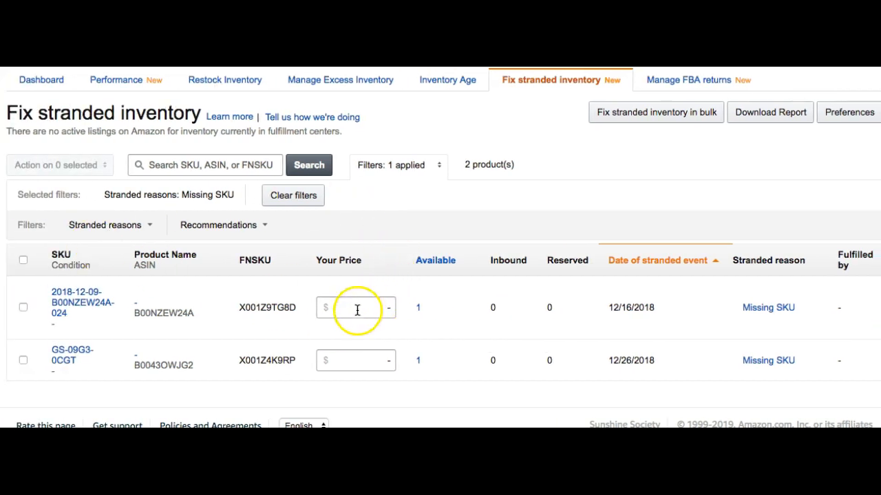
mouse_move(31, 53)
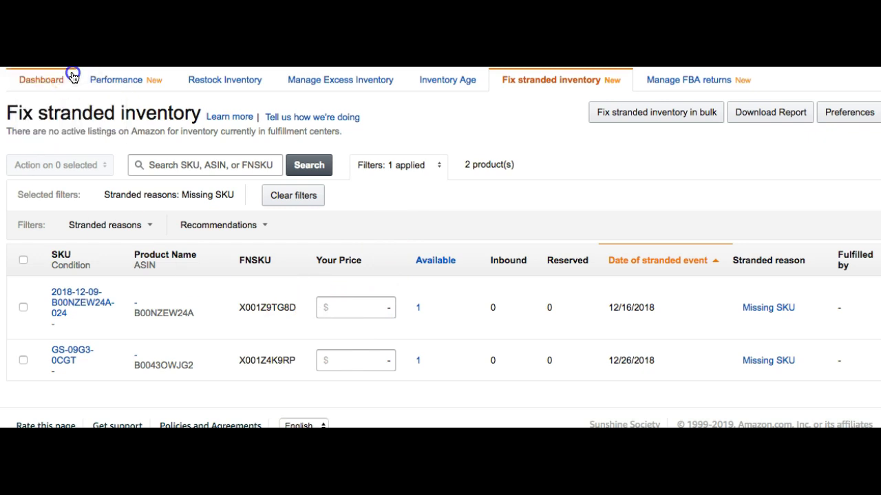
scroll(69, 75, "up", 1)
mouse_move(75, 77)
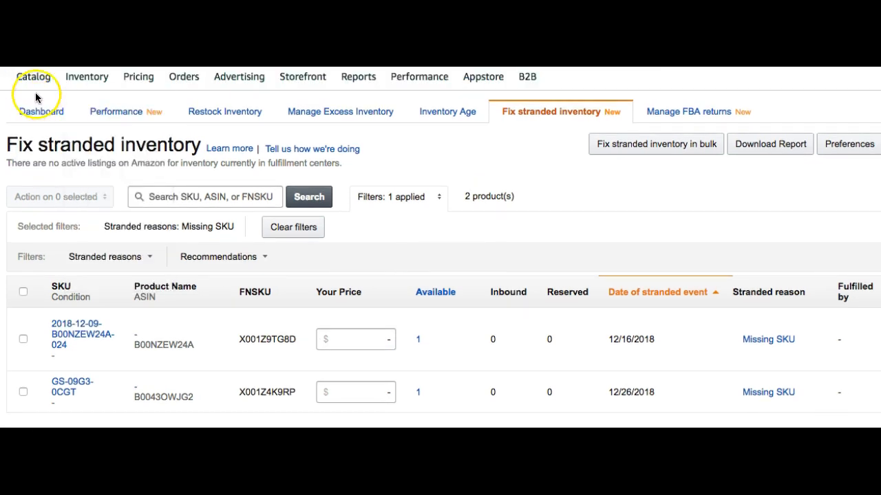
mouse_move(34, 77)
left_click(50, 108)
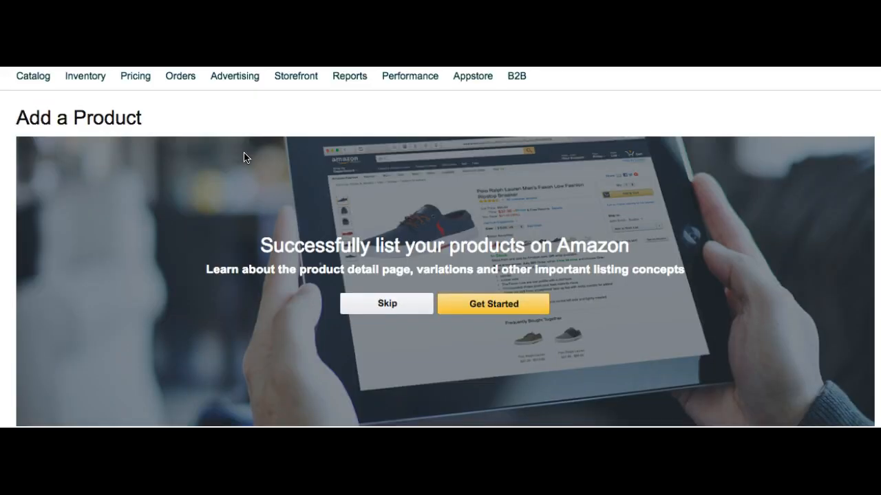
scroll(254, 287, "down", 2)
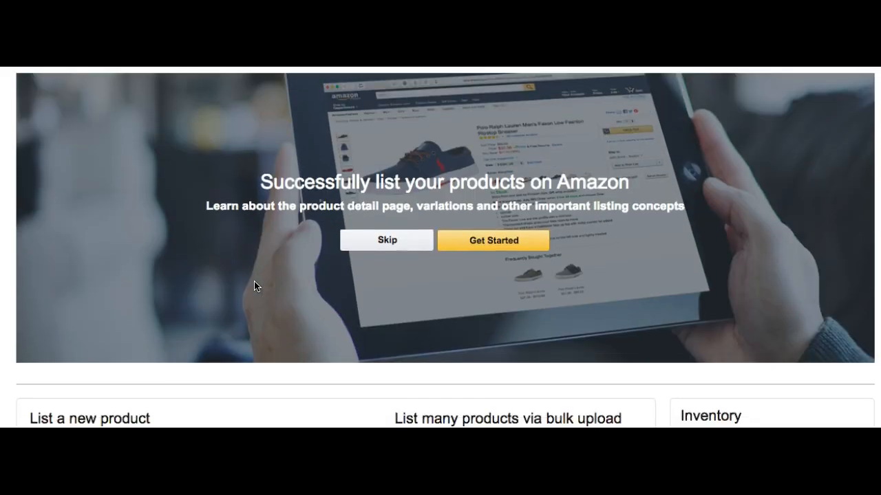
scroll(253, 286, "down", 5)
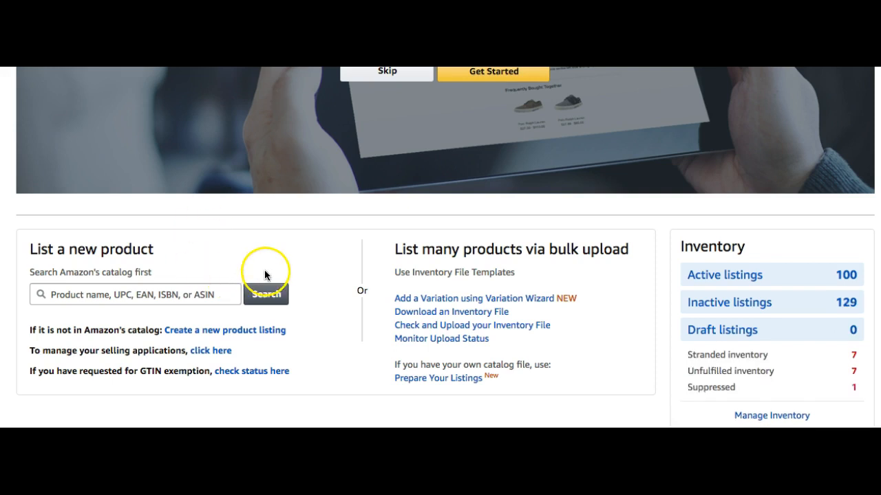
Copy the ASIN B00NZEW24A from Notes and search Amazon's catalog for it in Seller Central.
key("super+Tab")
key("super+Tab")
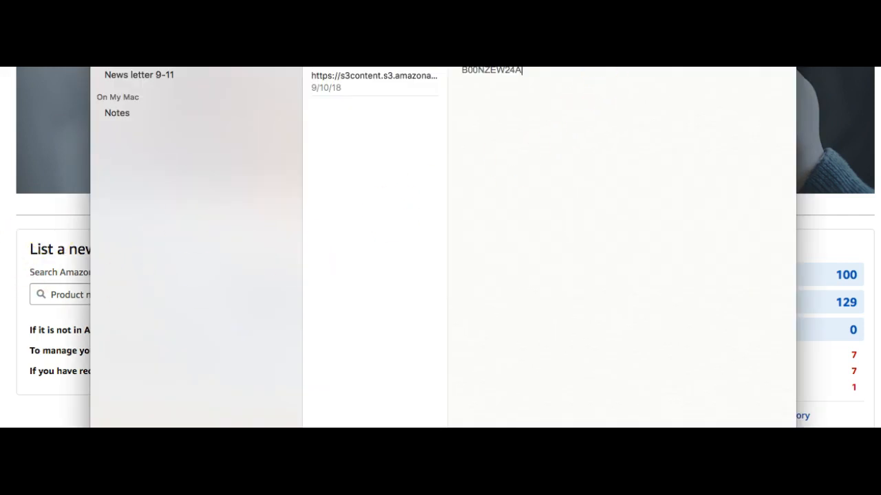
double_click(504, 71)
key("super+c")
key("super+Tab")
left_click(165, 297)
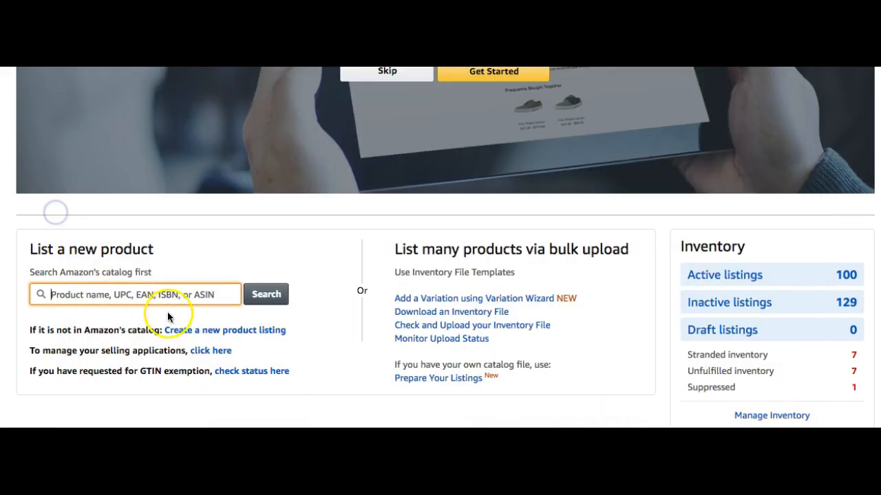
key("super+v")
left_click(266, 295)
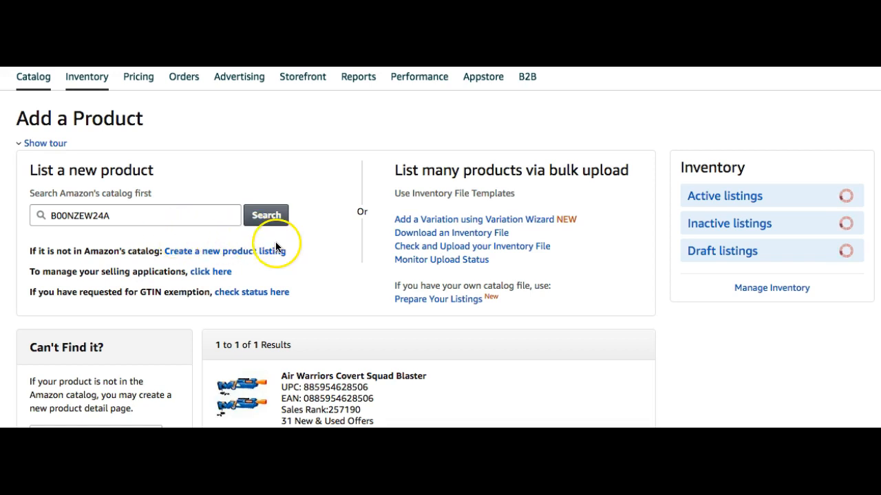
Expand the listing limitations of the Air Warriors Covert Squad Blaster and start an offer for the New, Collectible conditions.
scroll(310, 268, "down", 2)
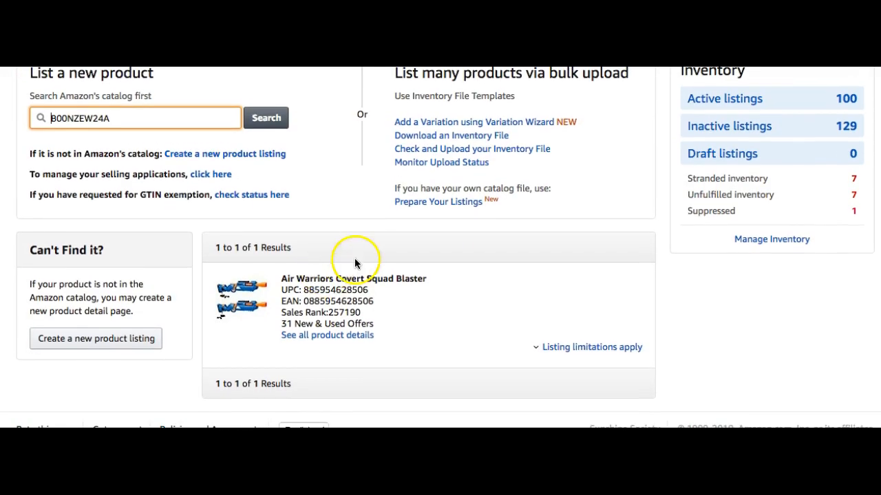
left_click(581, 348)
scroll(481, 307, "down", 1)
scroll(480, 308, "down", 3)
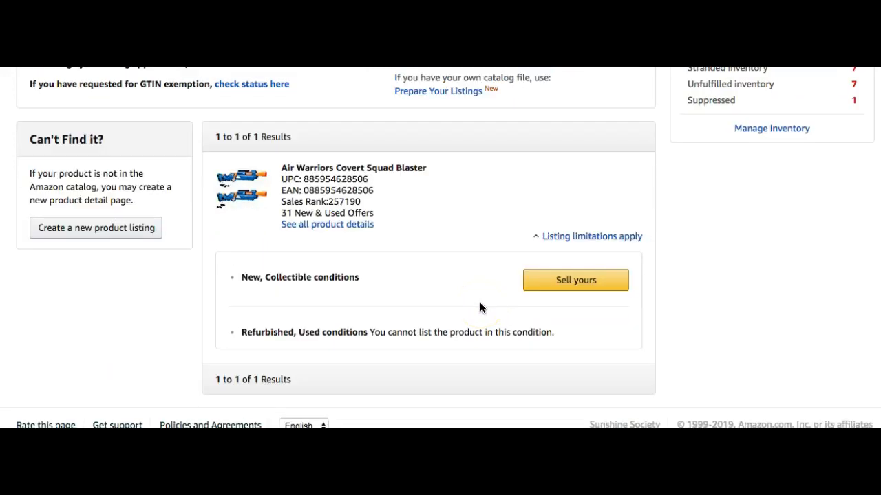
left_click(557, 283)
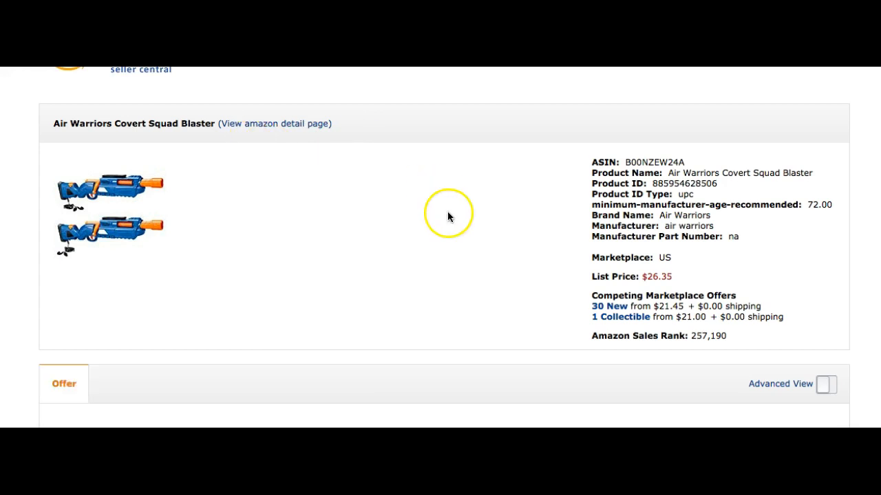
Set the offer's Seller SKU to 2018-12-09-B00NZEW24A-024, taking the original SKU from Notes.
scroll(448, 217, "down", 3)
left_click(357, 219)
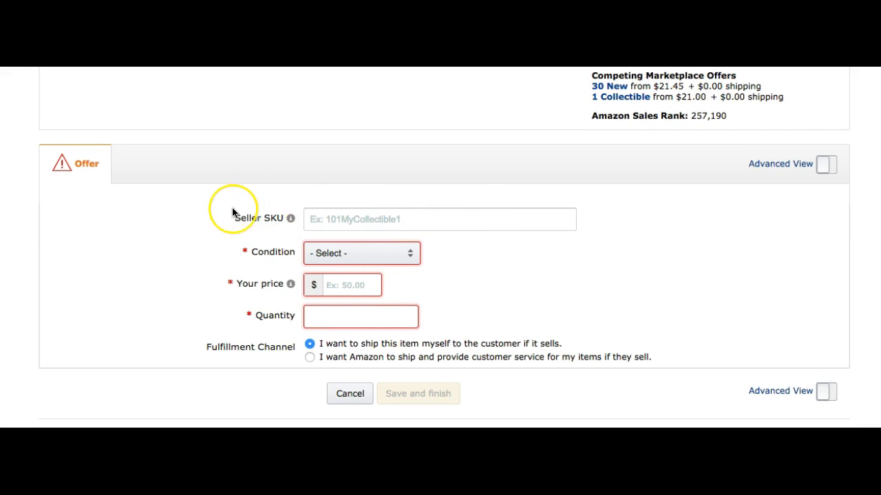
key("super+Tab")
key("super+Tab")
left_click(277, 155)
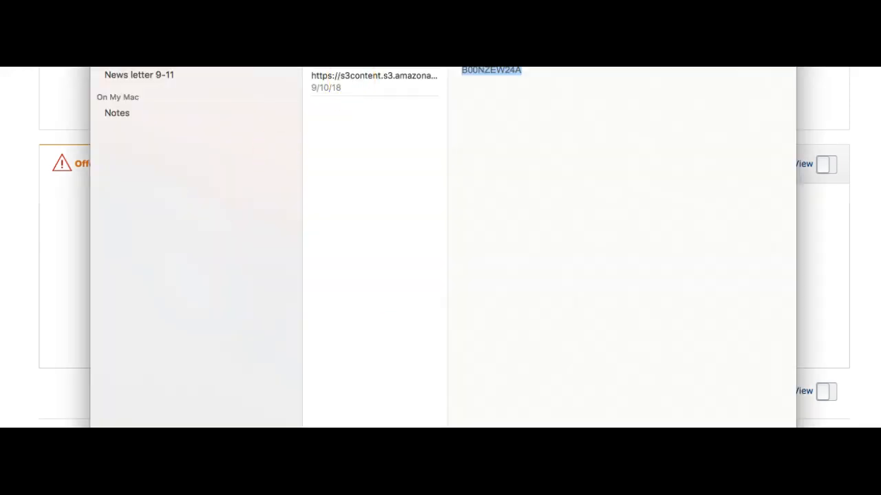
left_click(521, 69)
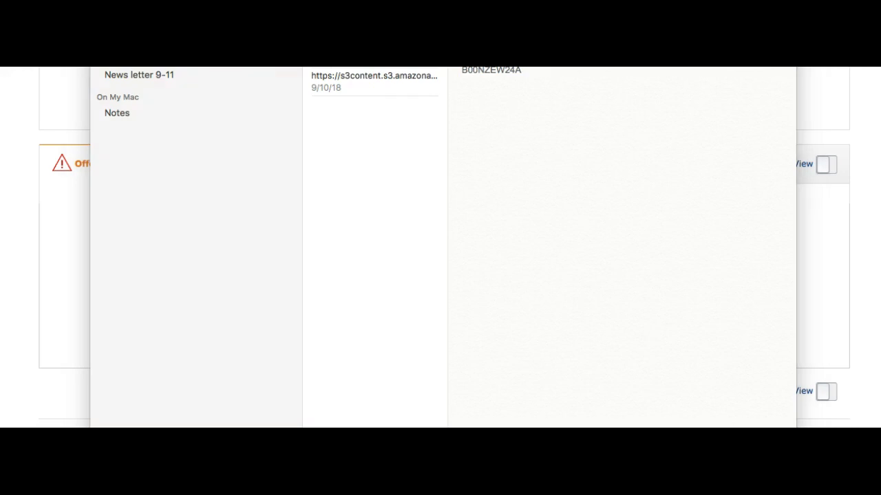
left_click(10, 247)
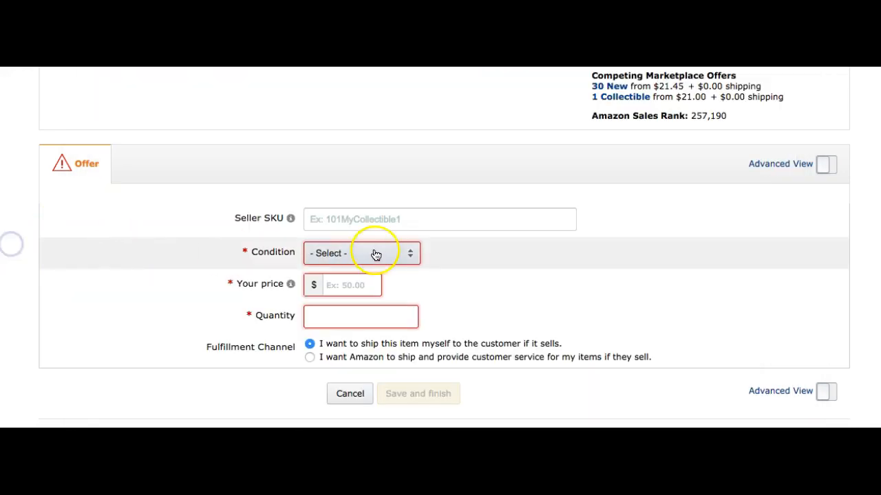
left_click(403, 213)
type("2018-12-09-B00NZEW24A-024")
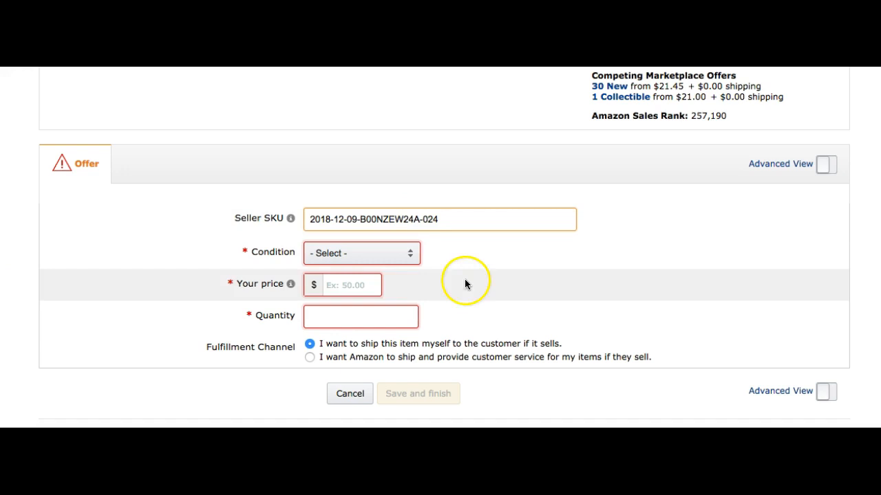
Set the offer's condition to New and its price to $25.
left_click(369, 256)
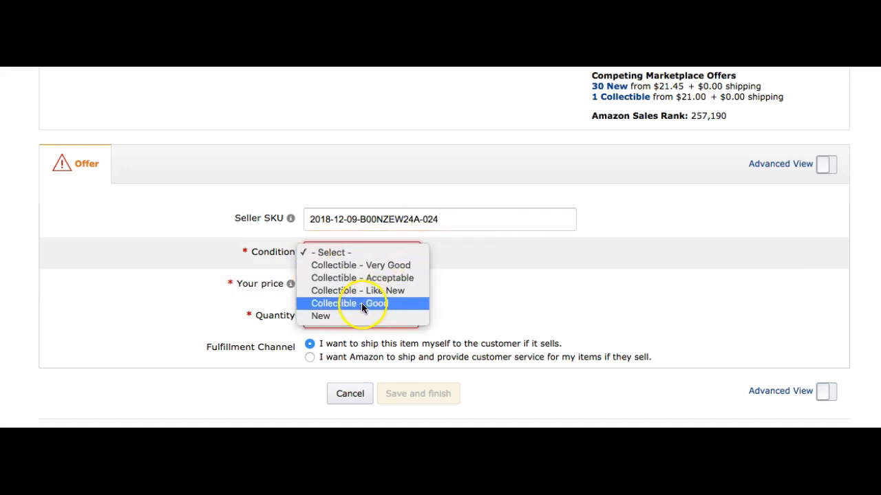
left_click(334, 316)
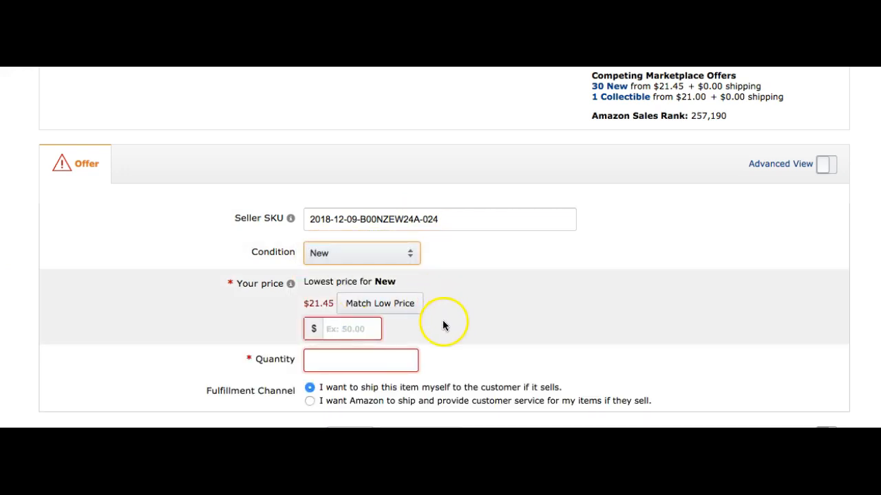
left_click(352, 329)
type("25")
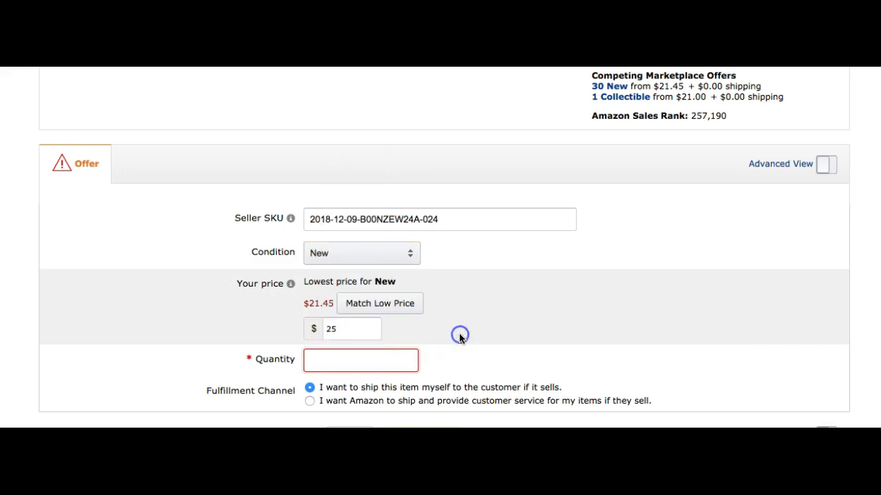
Set the offer's quantity to 0, leave it as self-shipped, and save the listing.
scroll(459, 333, "down", 1)
left_click(379, 310)
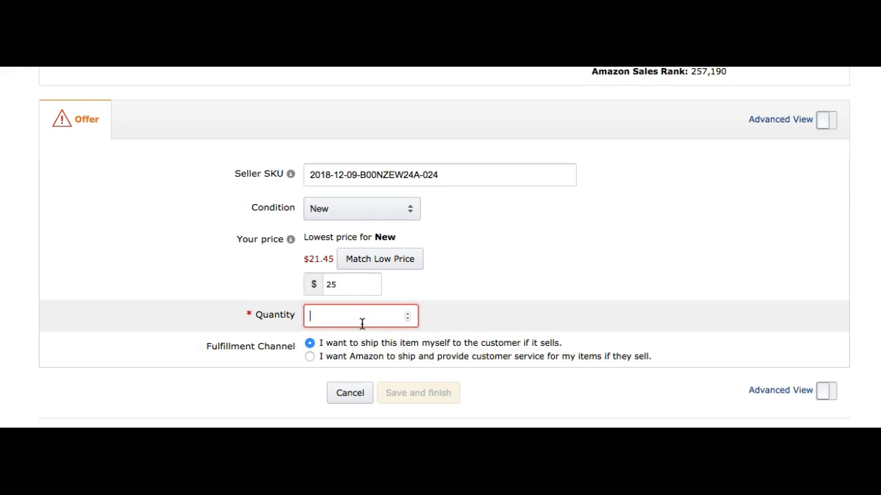
type("0")
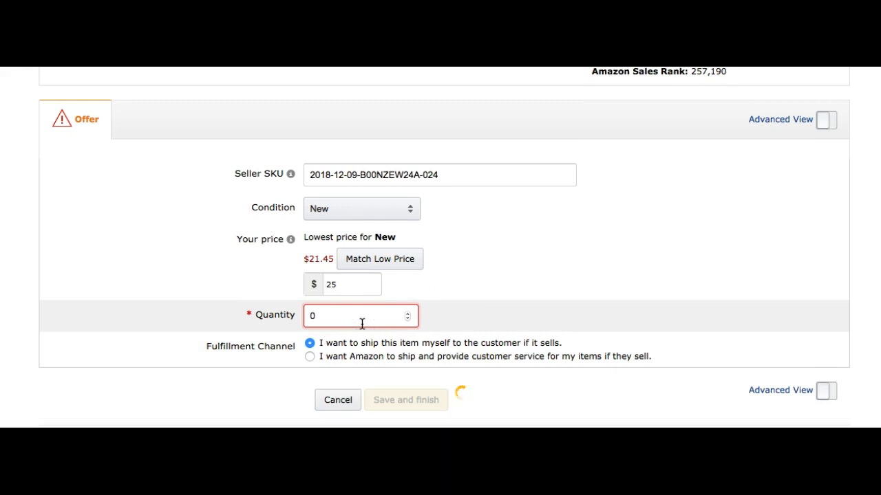
left_click(491, 316)
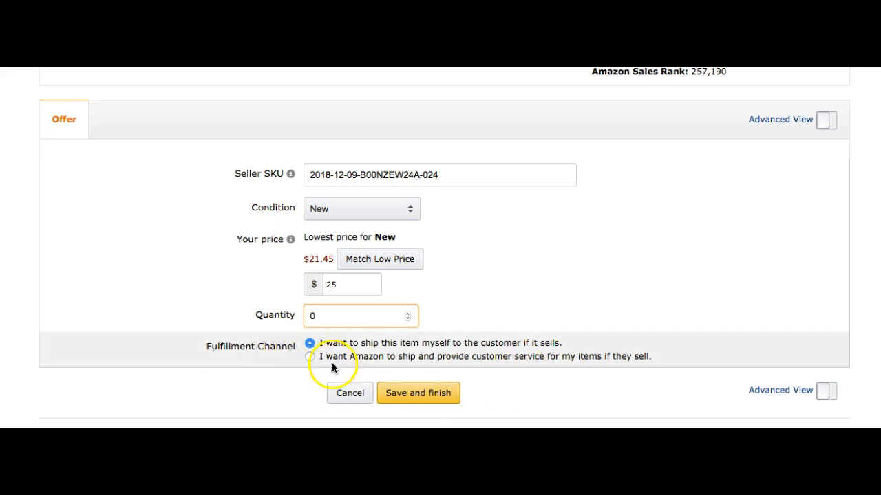
left_click(421, 396)
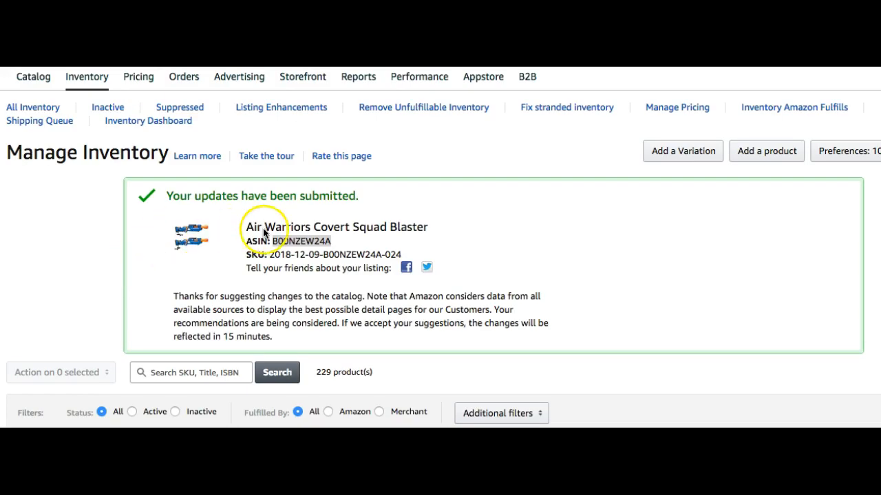
Search the managed inventory for the ASIN B00NZEW24A.
left_click(177, 375)
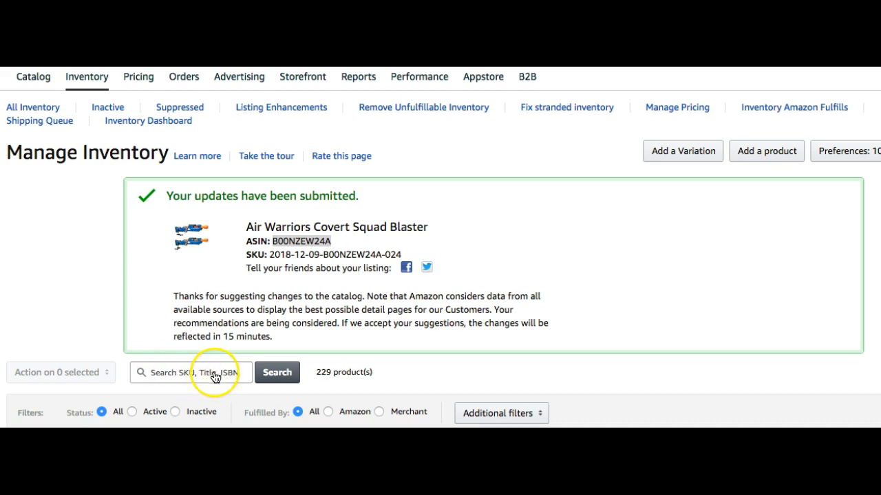
left_click(178, 373)
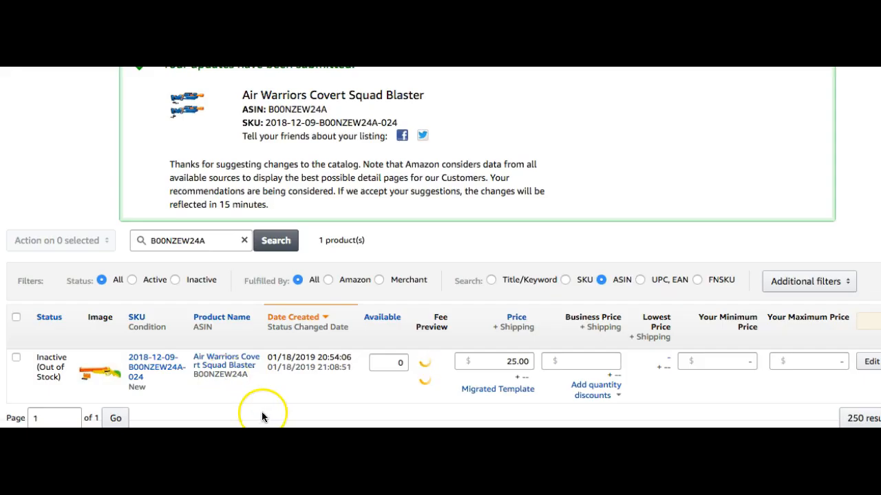
scroll(322, 410, "right", 2)
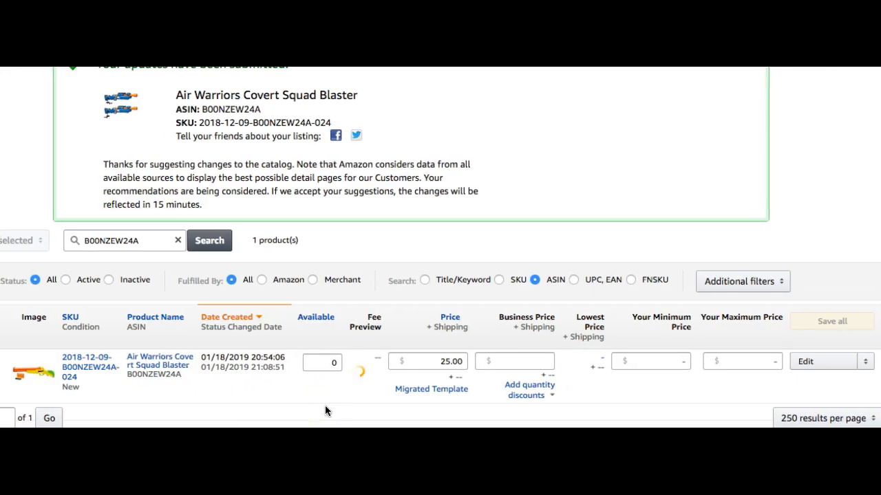
Change the Air Warriors Covert Squad Blaster listing to Fulfilled by Amazon, choosing to convert only without sending inventory.
left_click(867, 362)
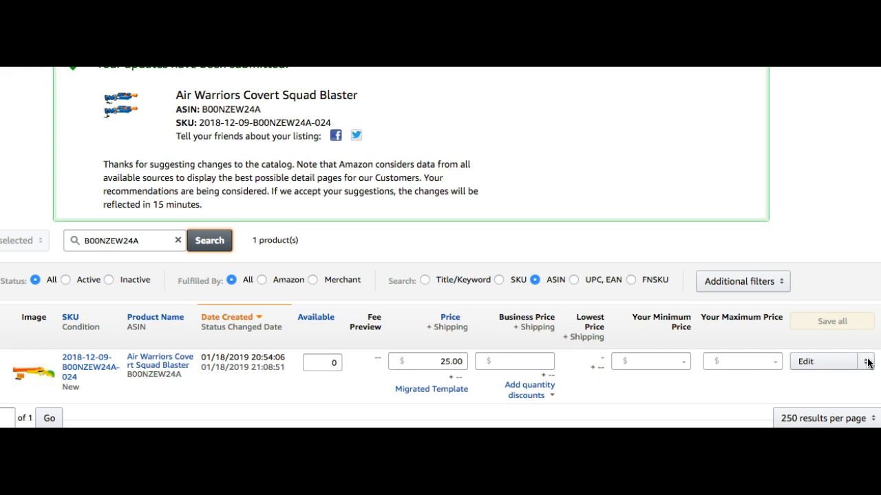
left_click(867, 362)
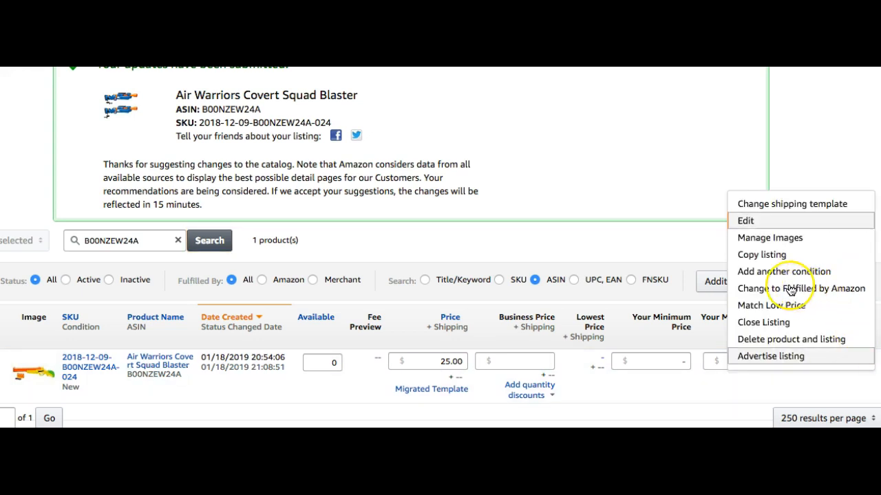
left_click(767, 287)
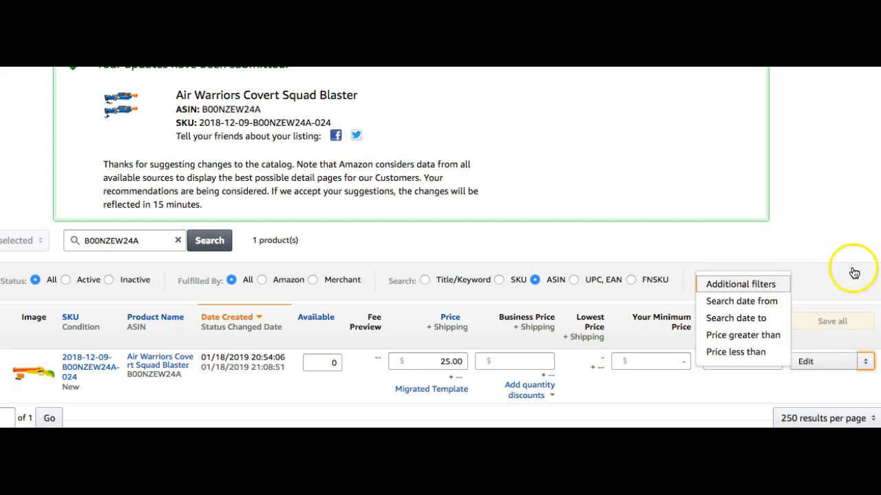
left_click(842, 222)
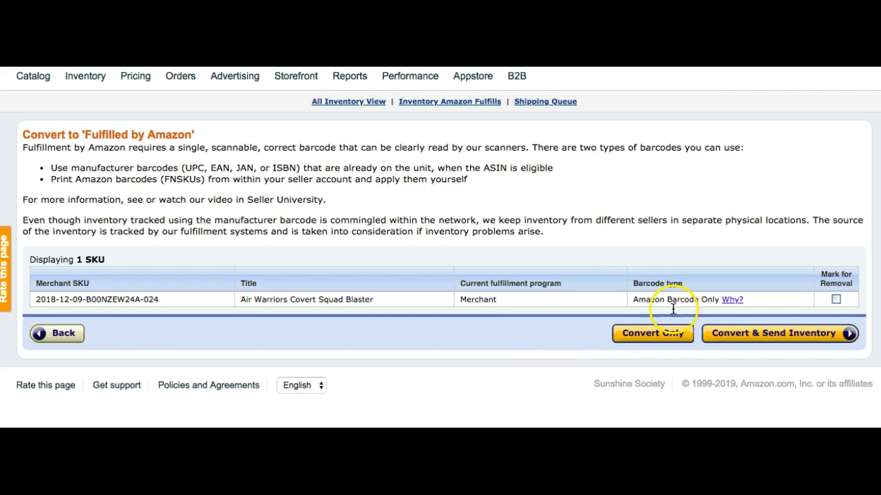
left_click(660, 336)
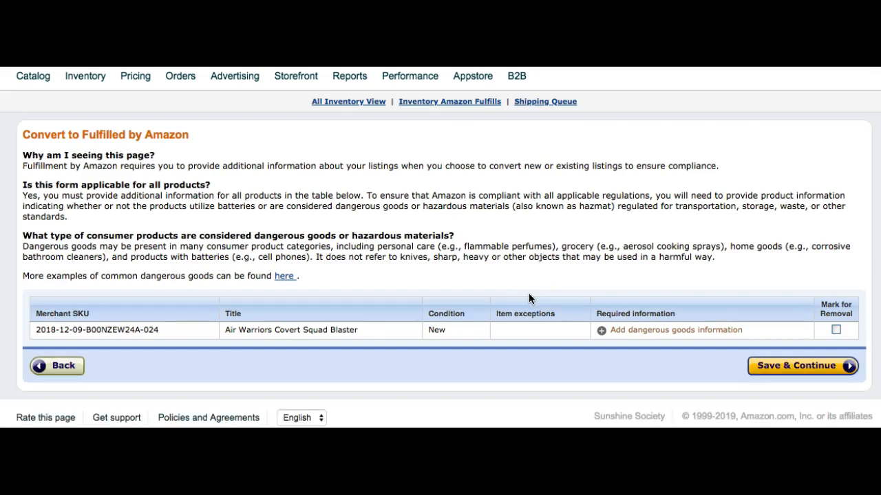
Add the blaster's dangerous goods information, answering No to both the battery and the product regulation questions.
left_click(685, 332)
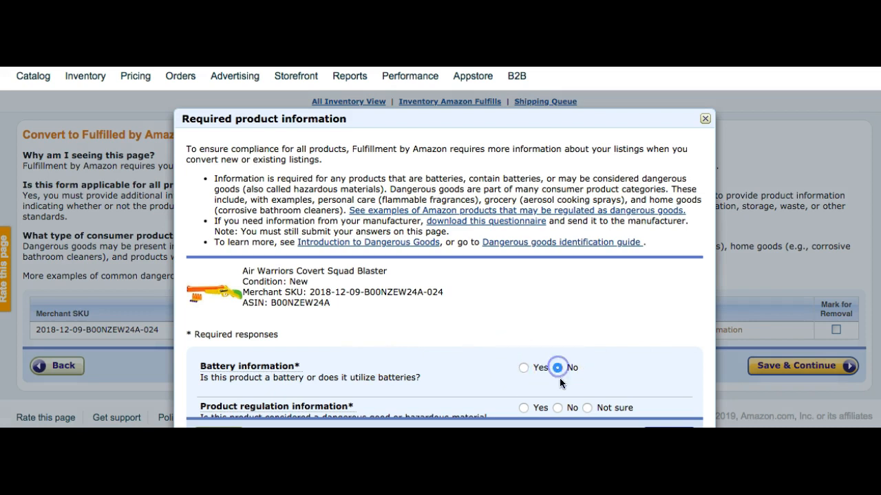
left_click(558, 408)
left_click(523, 368)
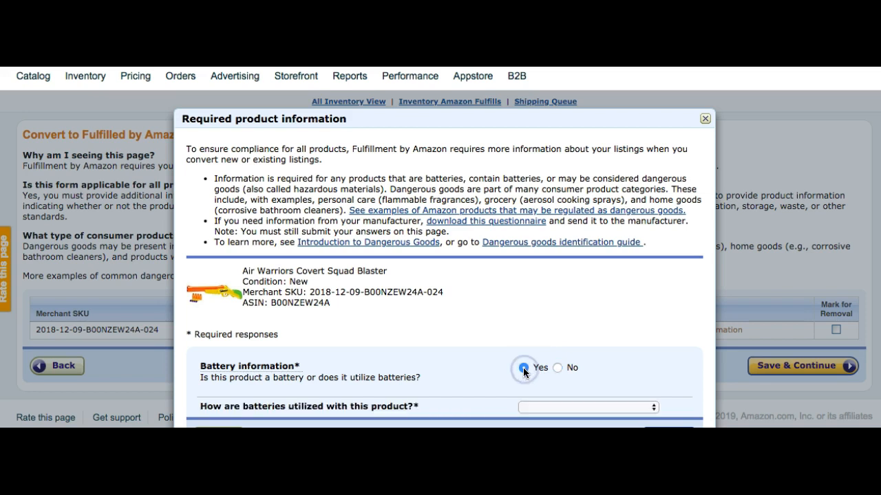
scroll(524, 370, "down", 3)
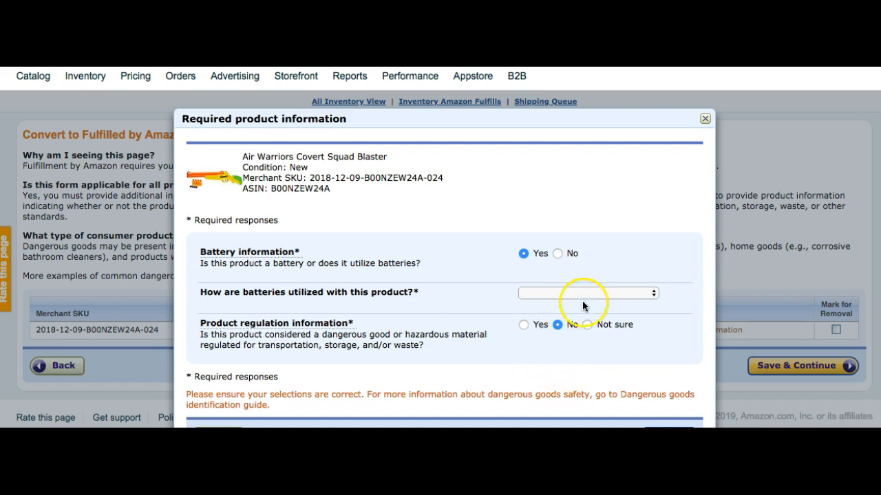
left_click(599, 294)
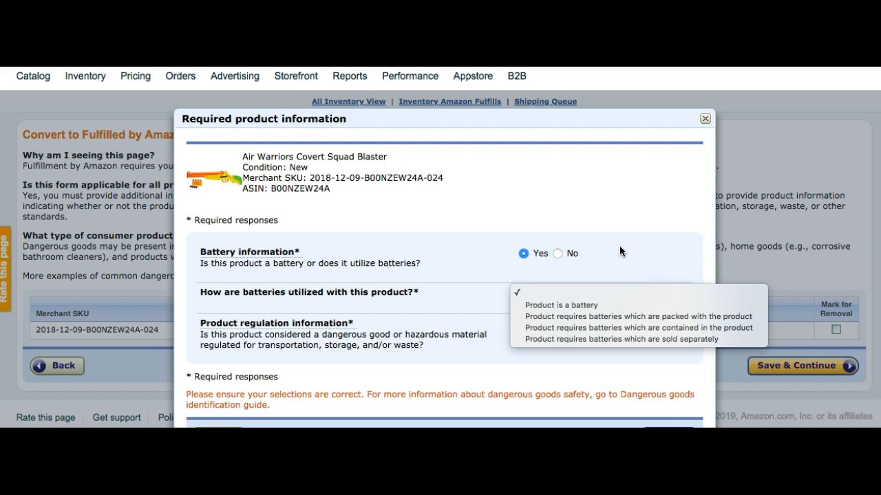
left_click(556, 254)
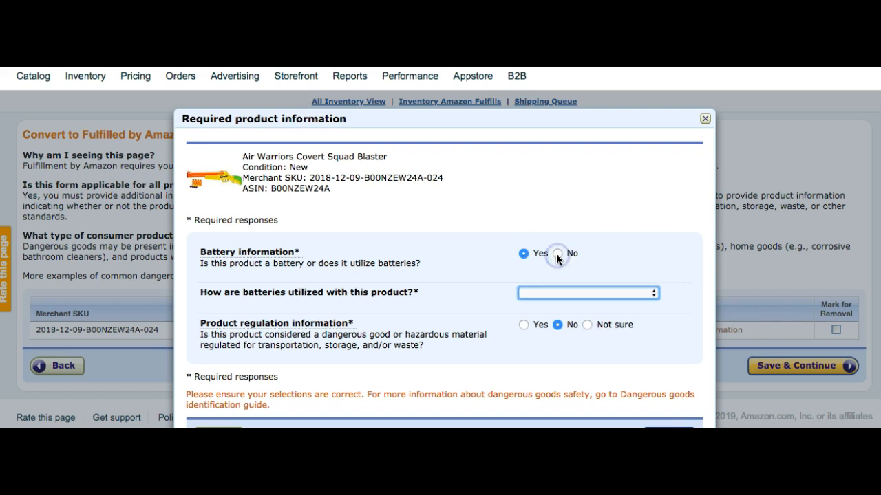
left_click(556, 254)
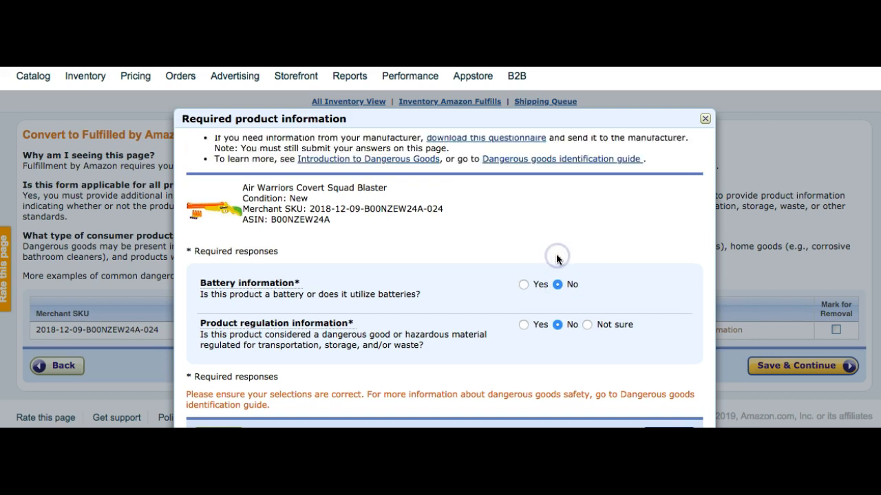
Submit the required product information and save the conversion to Fulfilled by Amazon.
scroll(625, 373, "down", 1)
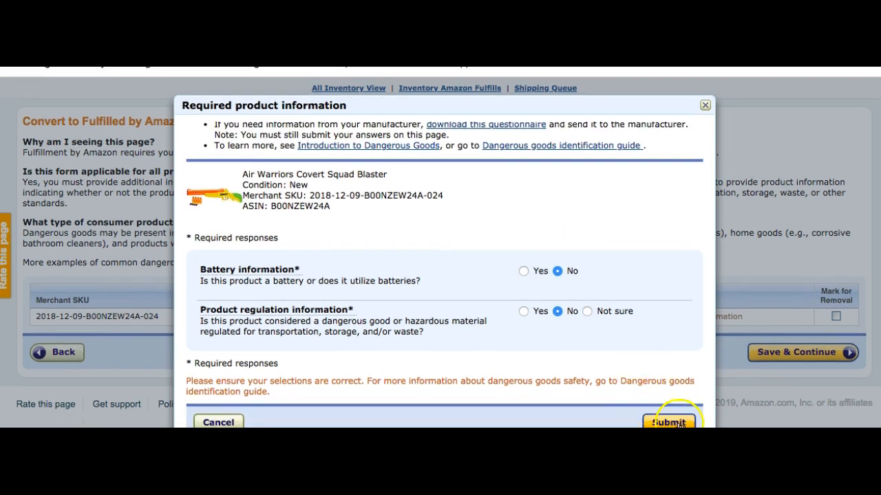
left_click(681, 422)
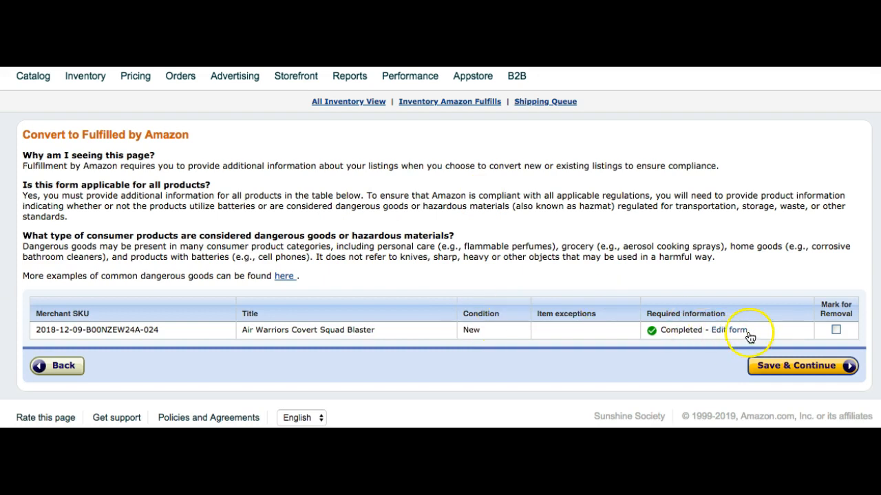
left_click(802, 368)
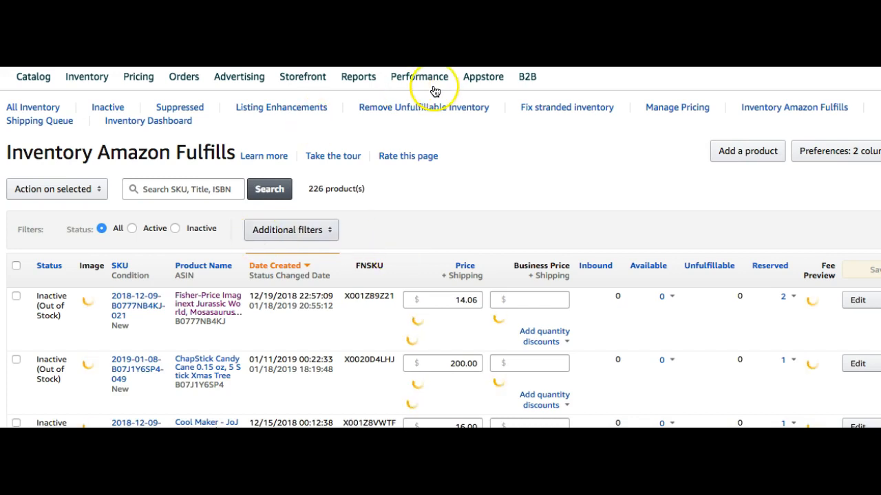
Go to the Fix stranded inventory page.
mouse_move(415, 82)
left_click(582, 114)
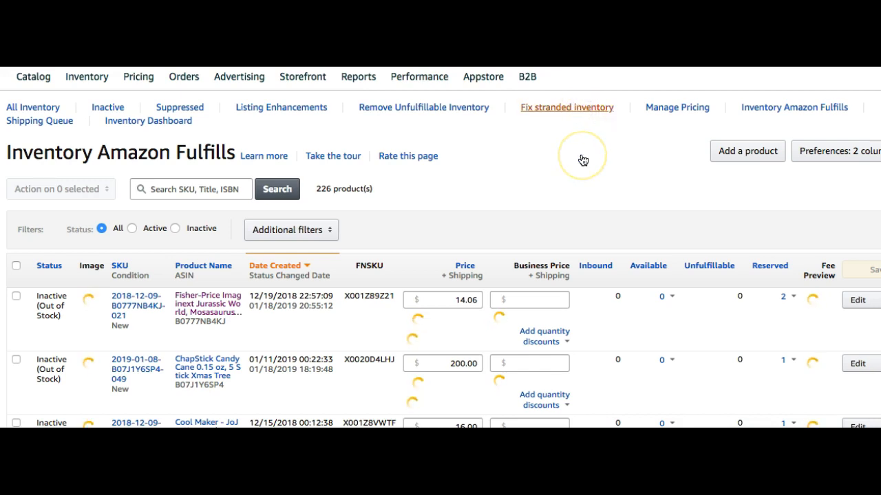